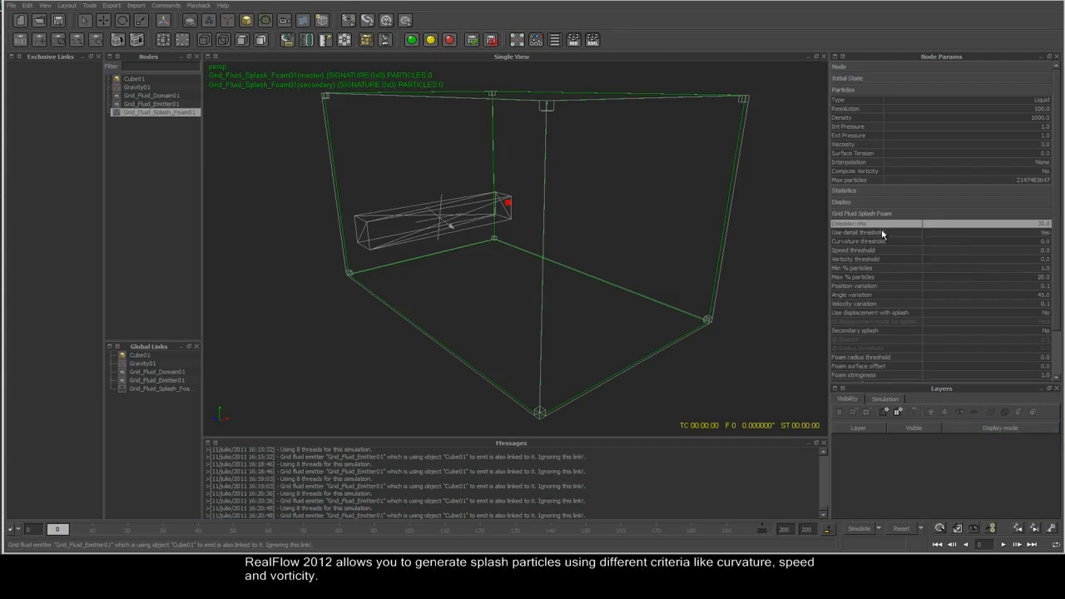
- Simulate about five frames of the grid fluid scene, stop it, and inspect the particles of Grid_Fluid_Splash_Foam01
left_click(160, 97)
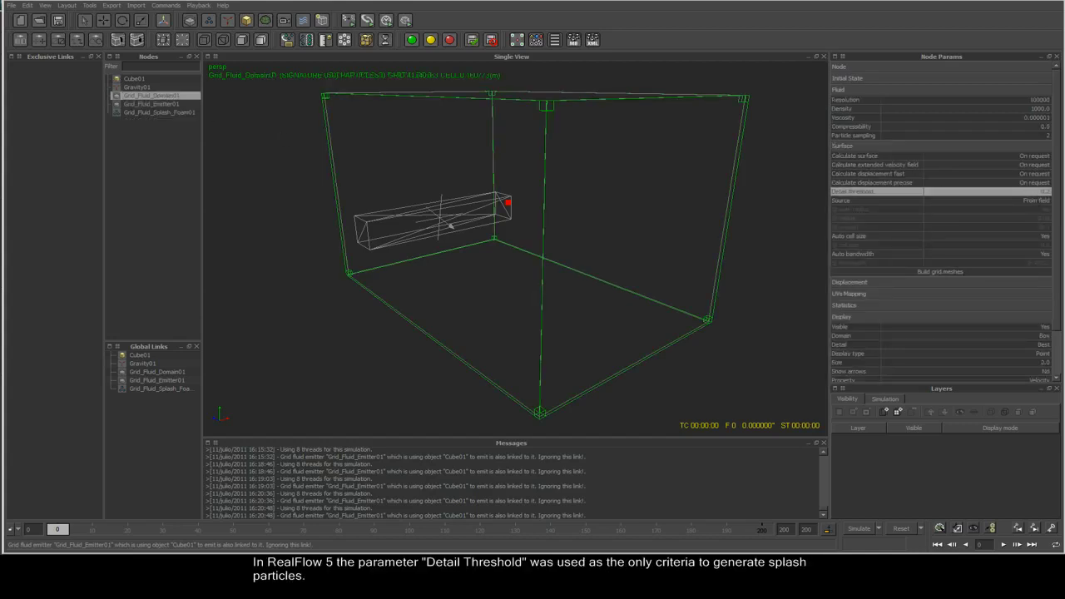
left_click(858, 530)
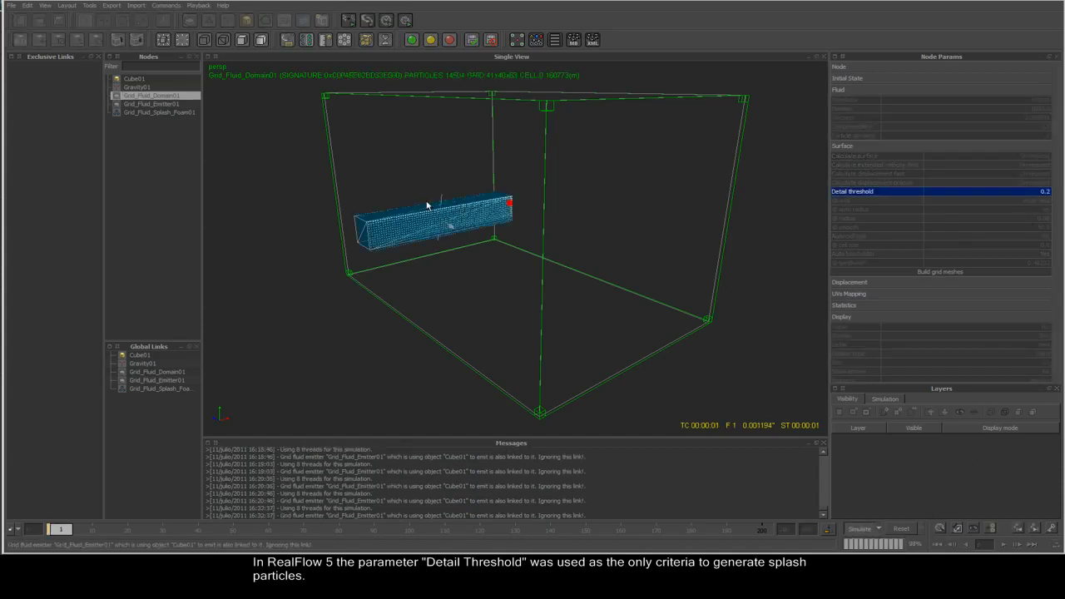
left_click(191, 113)
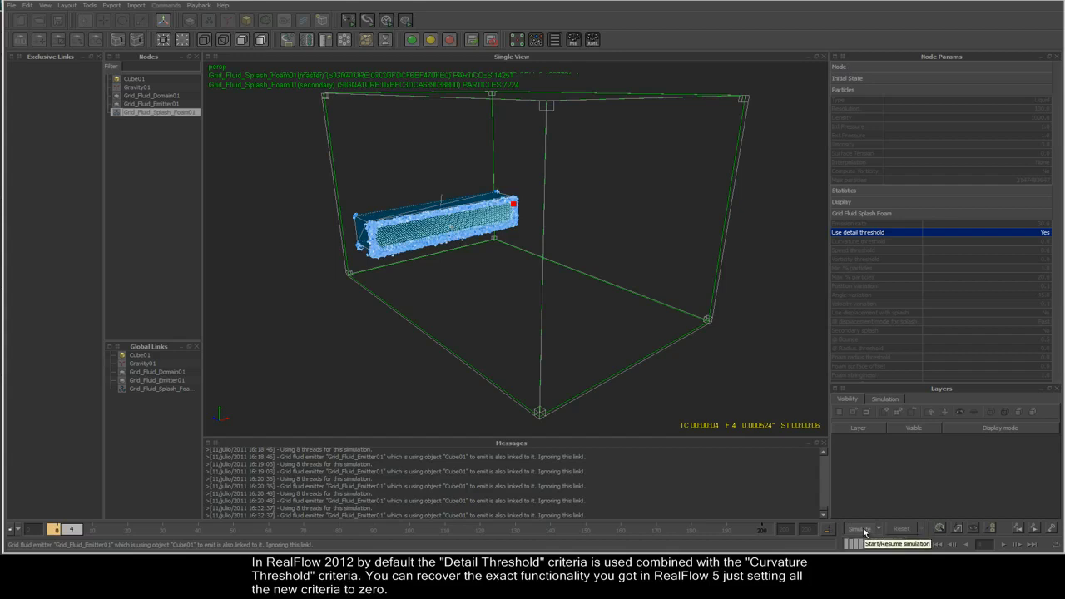
key("Escape")
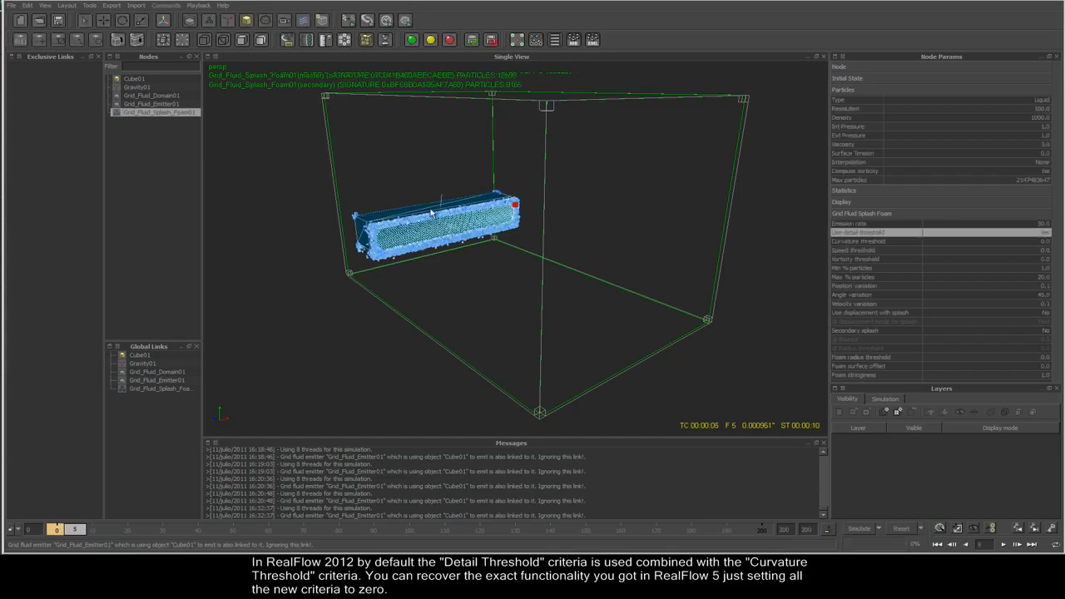
- Set the Detail threshold of Grid_Fluid_Domain01 to 0.0 and reset the simulation data
left_click(163, 96)
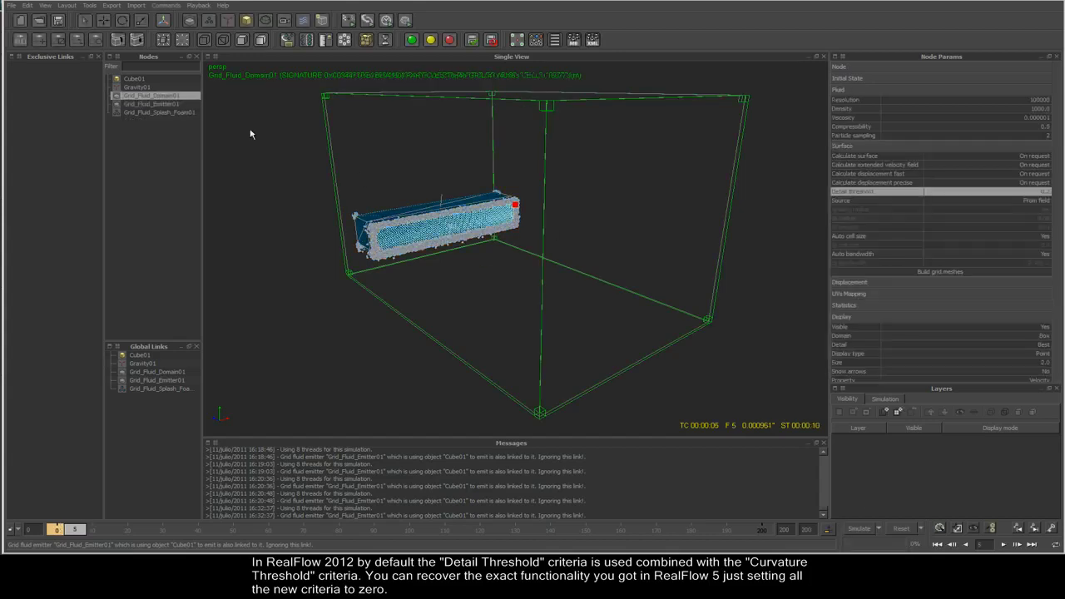
double_click(1044, 192)
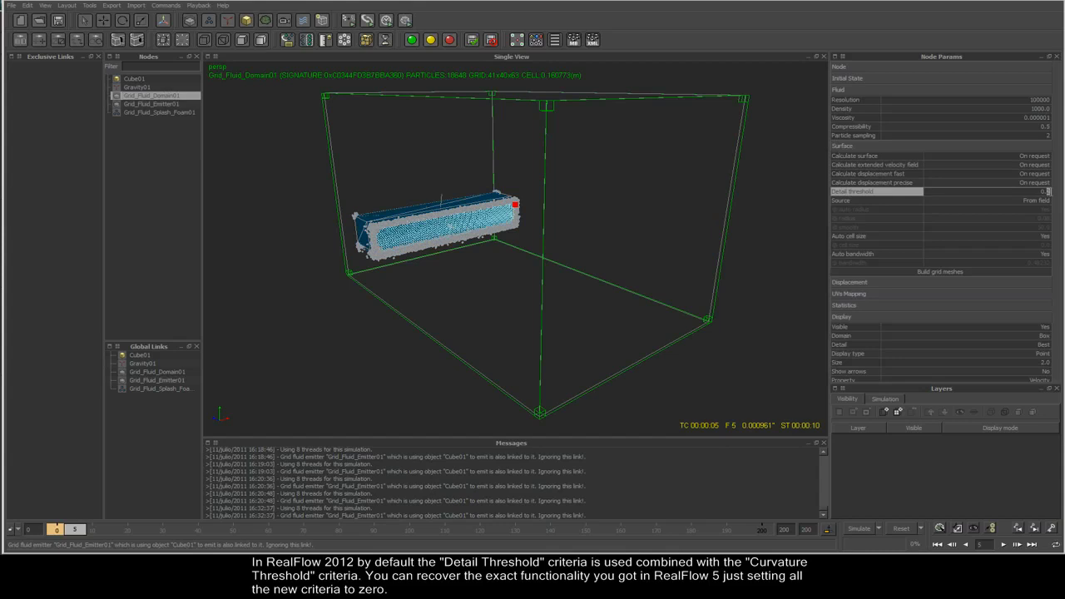
key("Return")
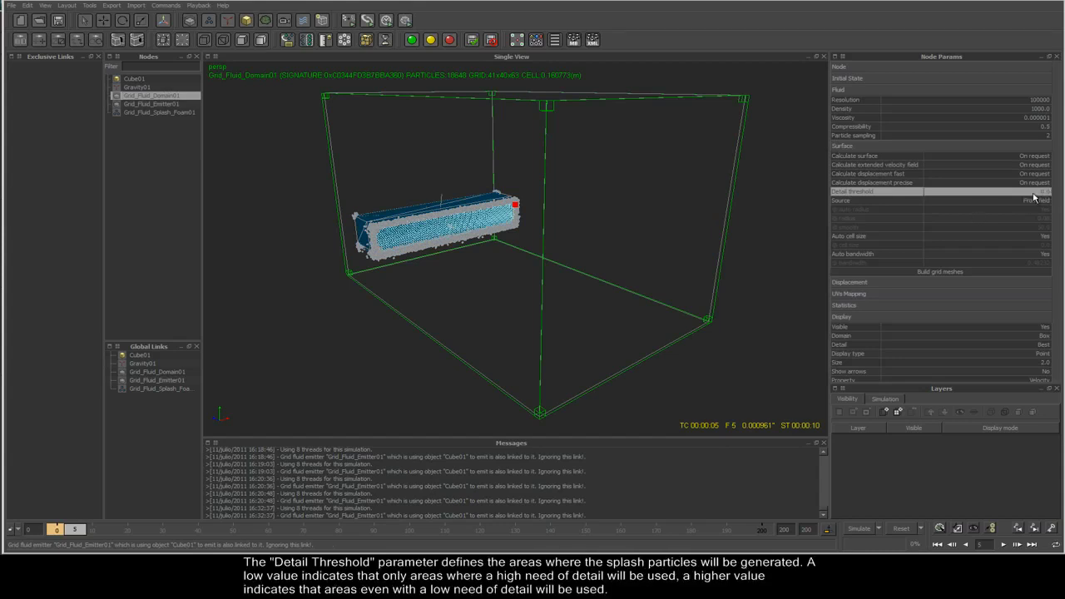
left_click(901, 528)
left_click(509, 314)
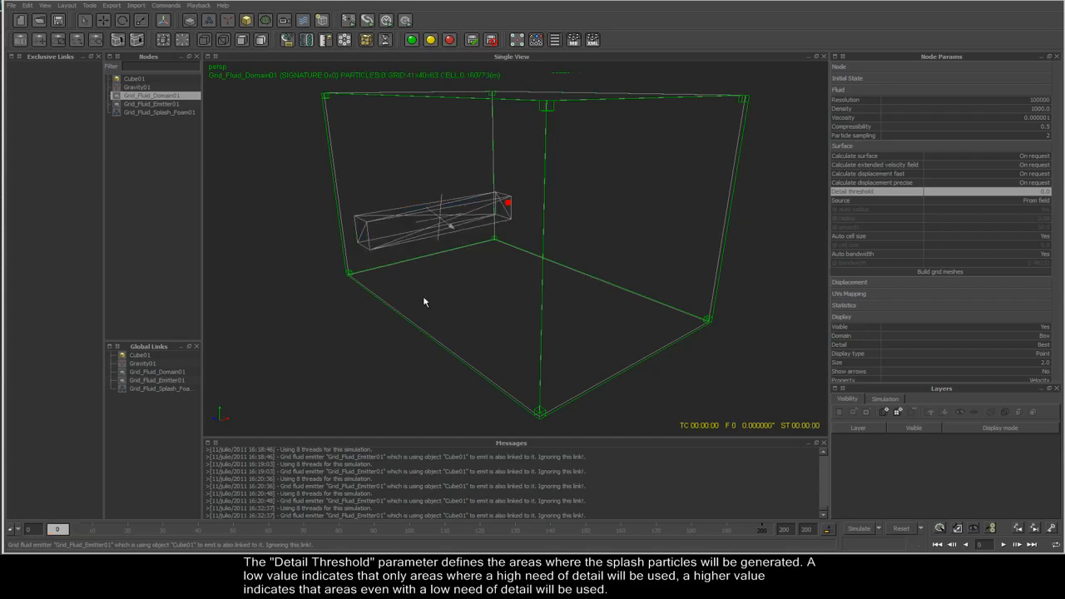
- Simulate about five frames with the zero Detail threshold and check the splash node for particles
left_click(179, 112)
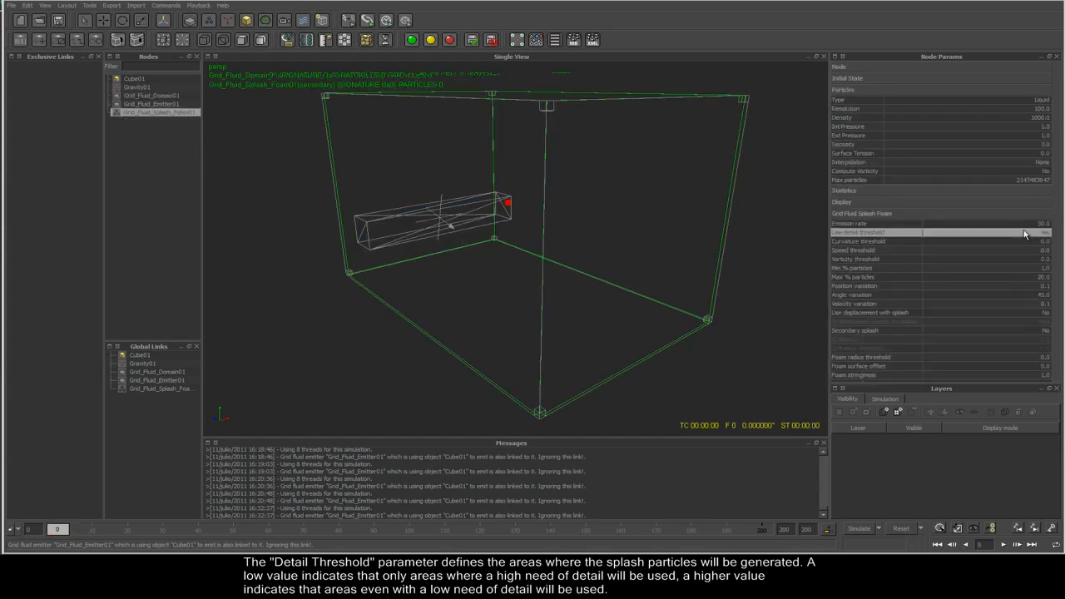
left_click(172, 105)
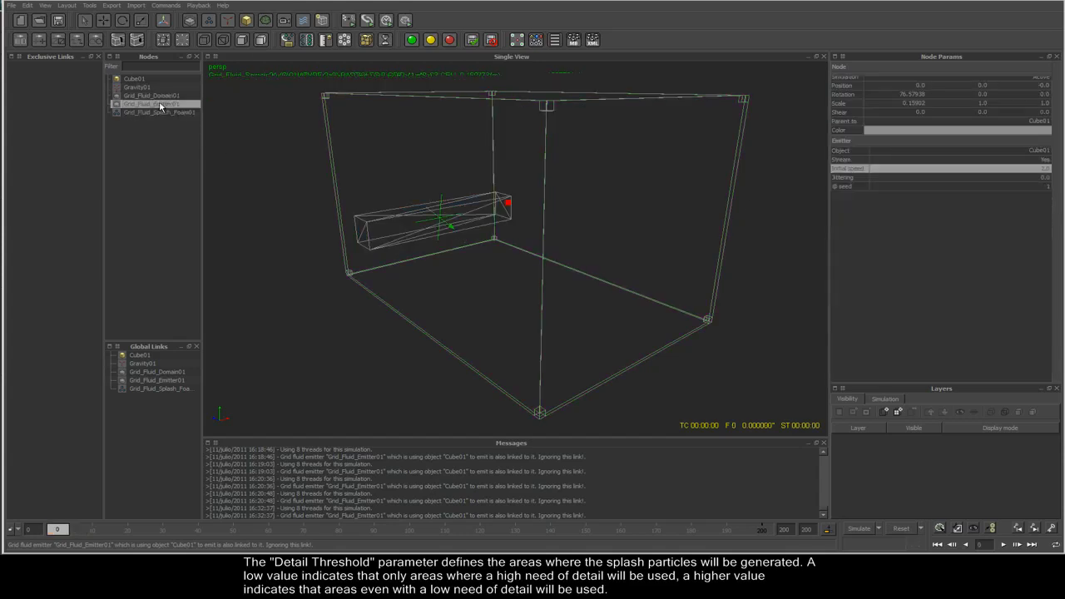
left_click(169, 96)
left_click(859, 529)
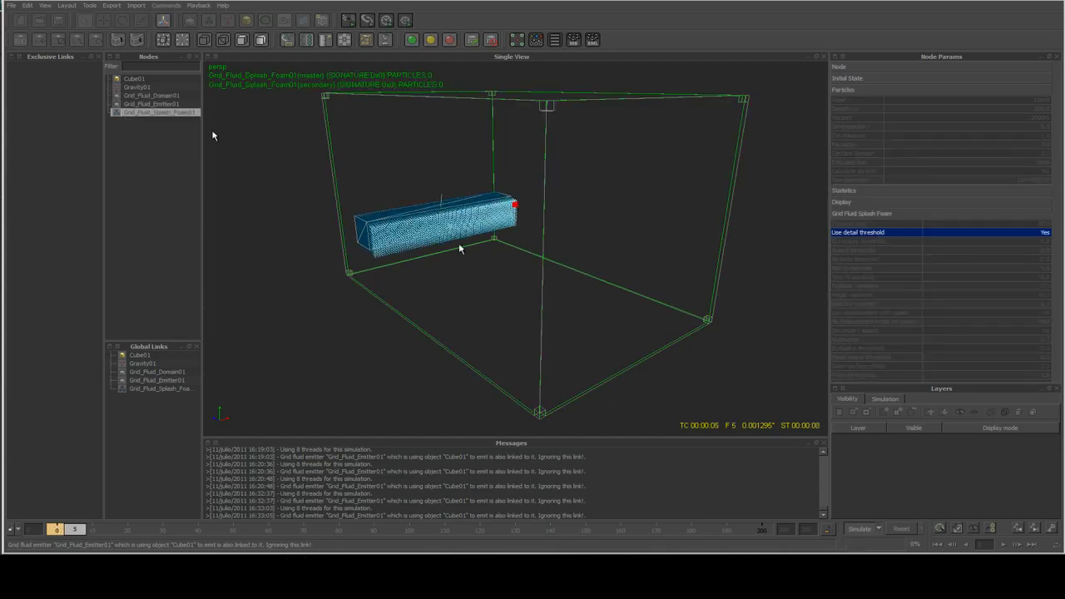
left_click(885, 529)
- Reset the simulation and raise the Detail threshold of Grid_Fluid_Domain01 above zero
left_click(902, 528)
left_click(512, 313)
left_click(164, 96)
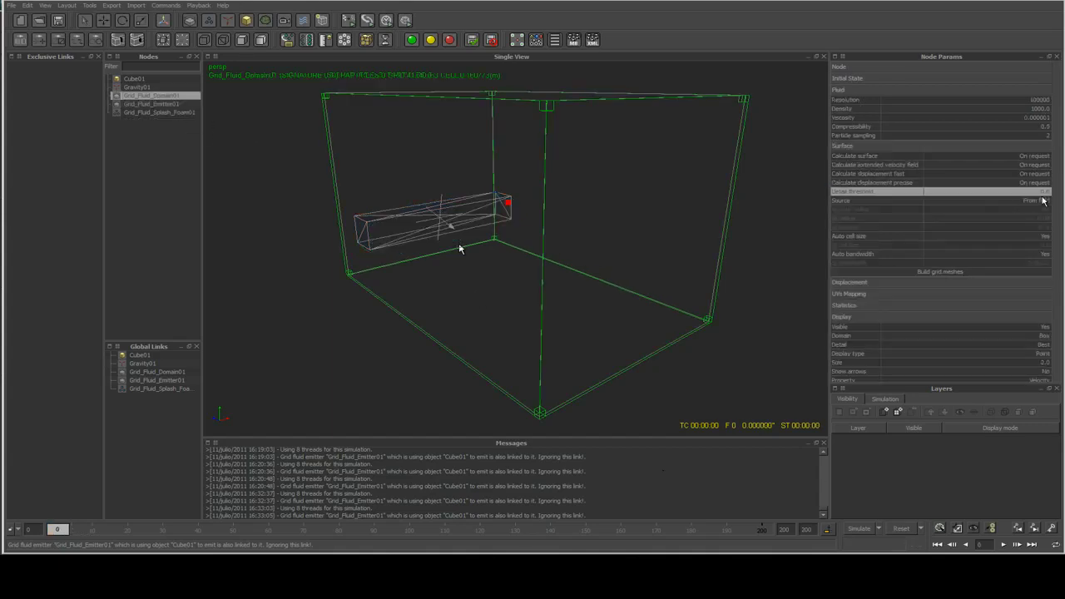
left_click(1042, 194)
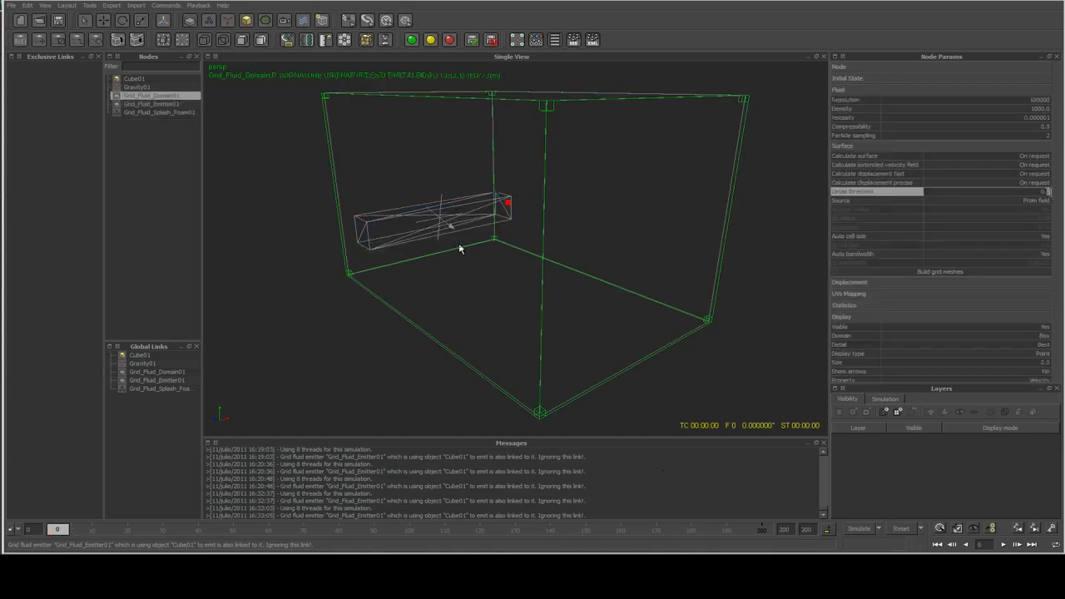
left_click(1049, 193)
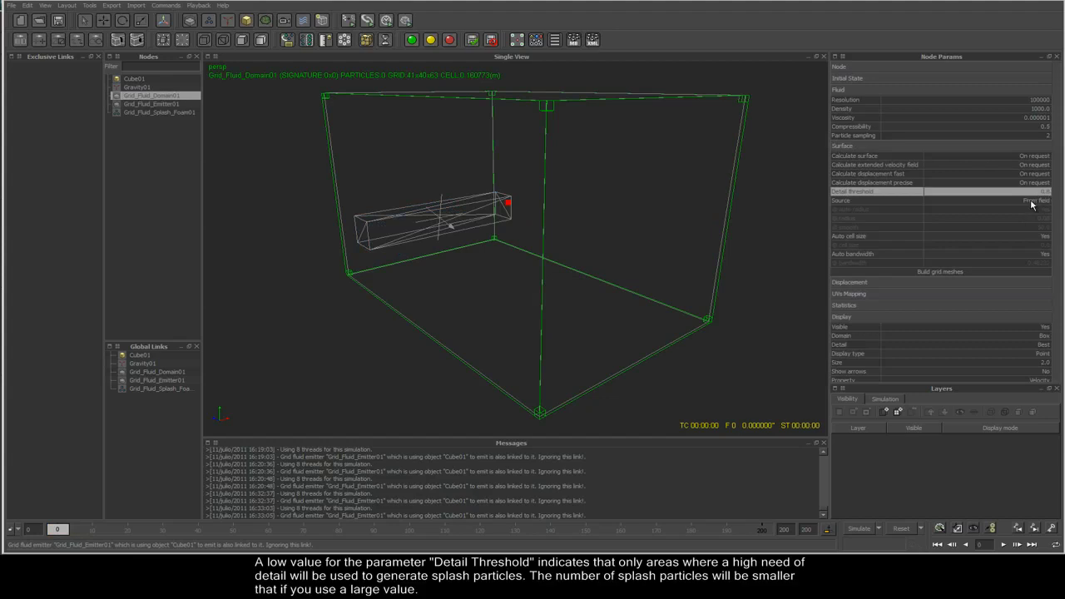
- Simulate two frames with the raised Detail threshold from a reset scene, inspecting the particles of Grid_Fluid_Splash_Foam01
left_click(171, 111)
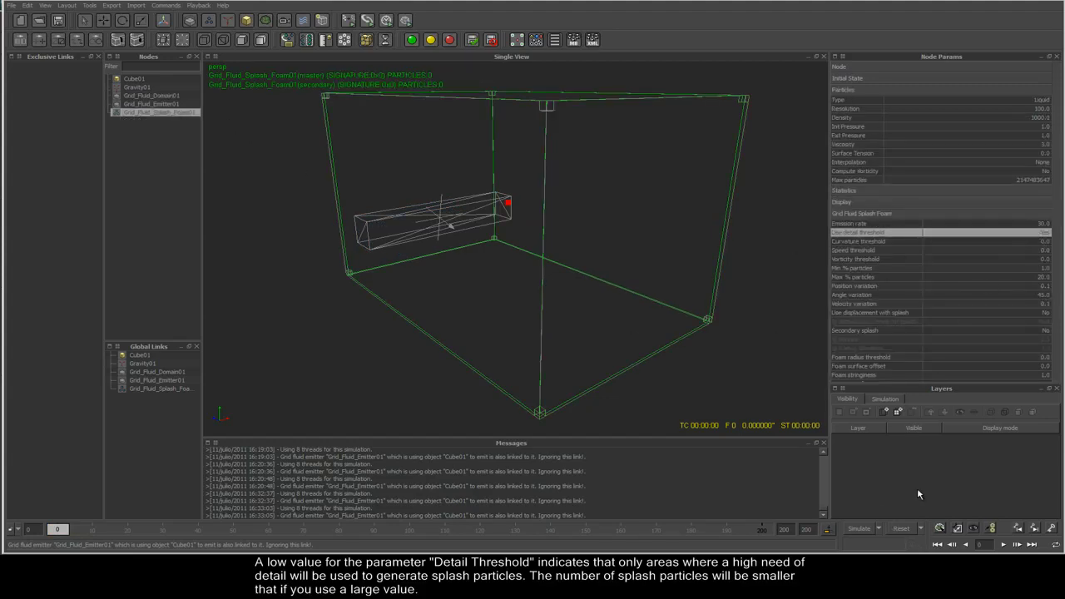
left_click(906, 530)
left_click(511, 314)
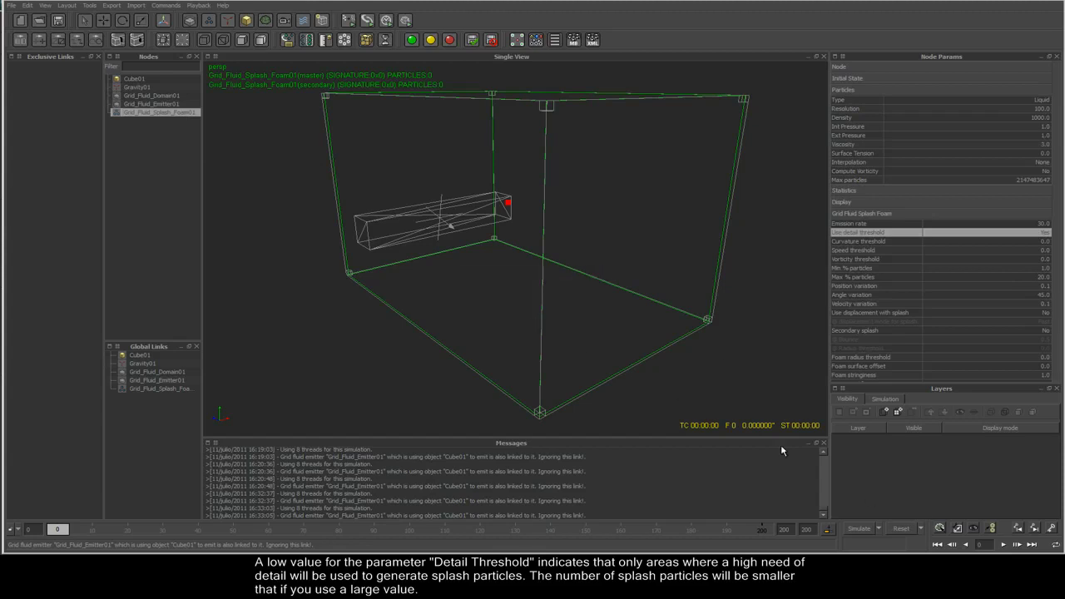
left_click(854, 531)
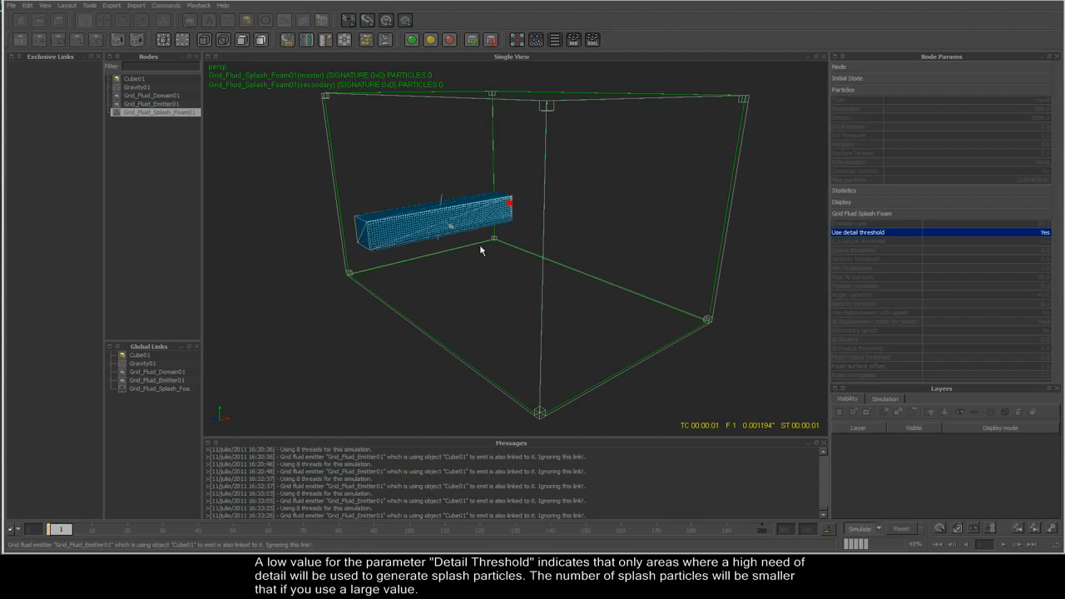
left_click_drag(462, 252, 454, 252, "alt")
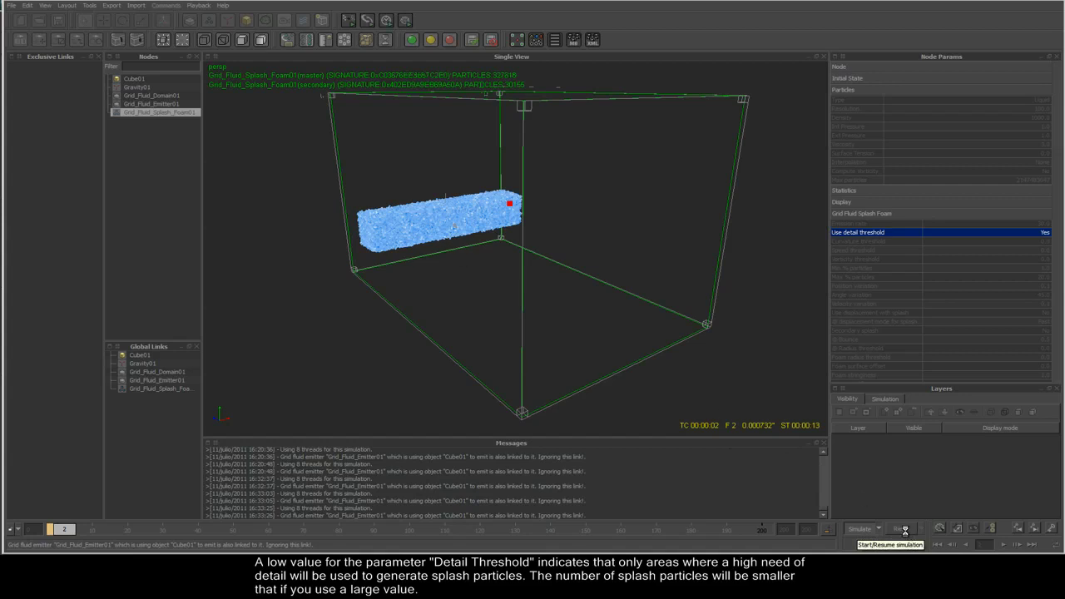
left_click(900, 530)
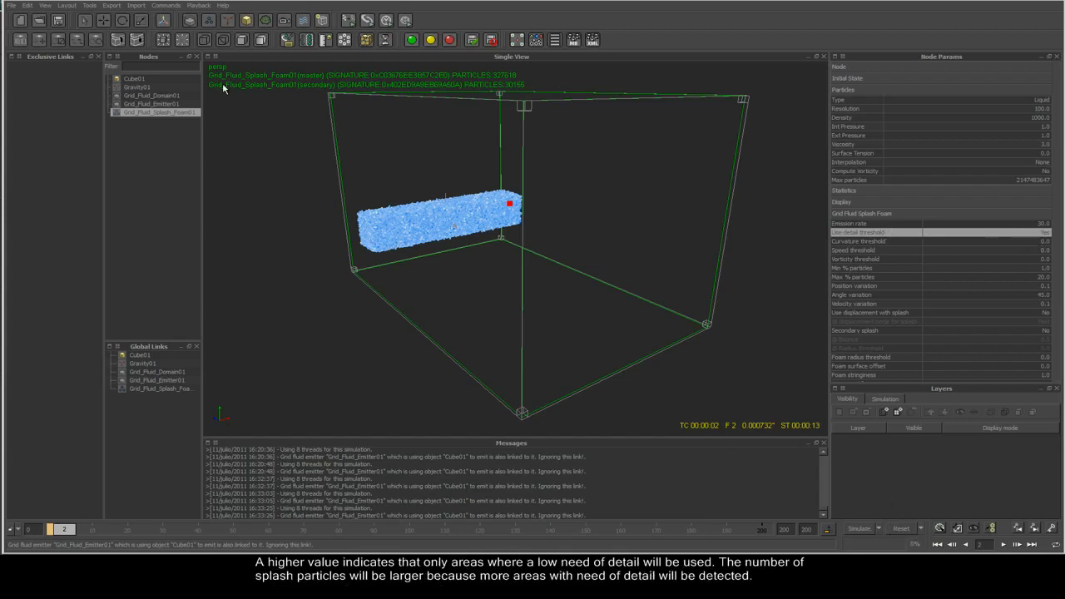
- Set the Detail threshold of Grid_Fluid_Domain01 to 0.3 and reset the simulation
left_click(165, 95)
left_click(1048, 192)
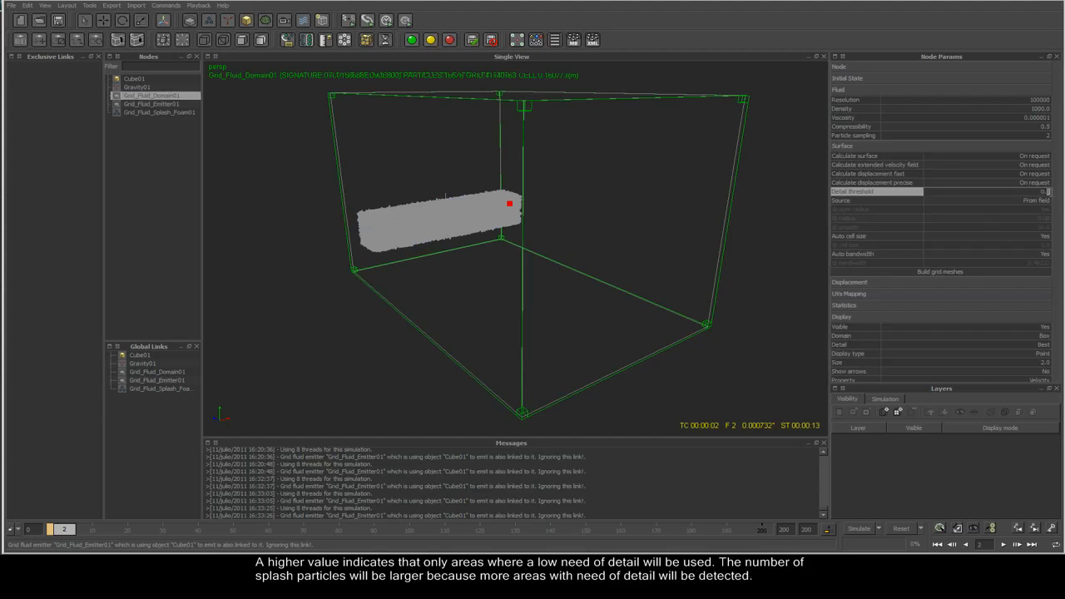
key("Return")
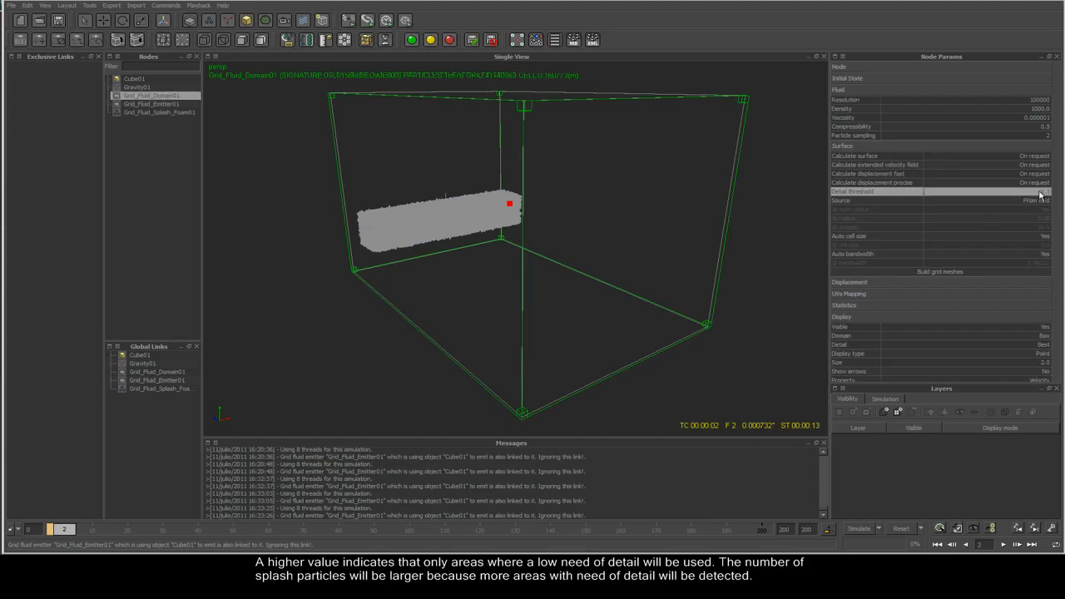
left_click(900, 529)
left_click(507, 312)
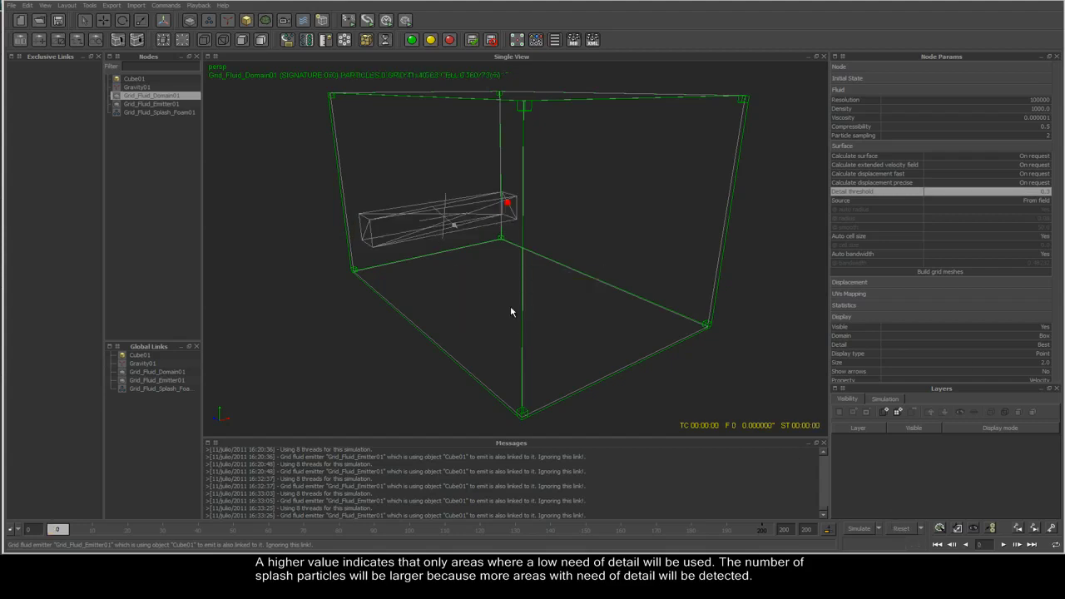
- Simulate three frames with the 0.3 Detail threshold and inspect where splash particles form around the fluid block
key("ctrl+a")
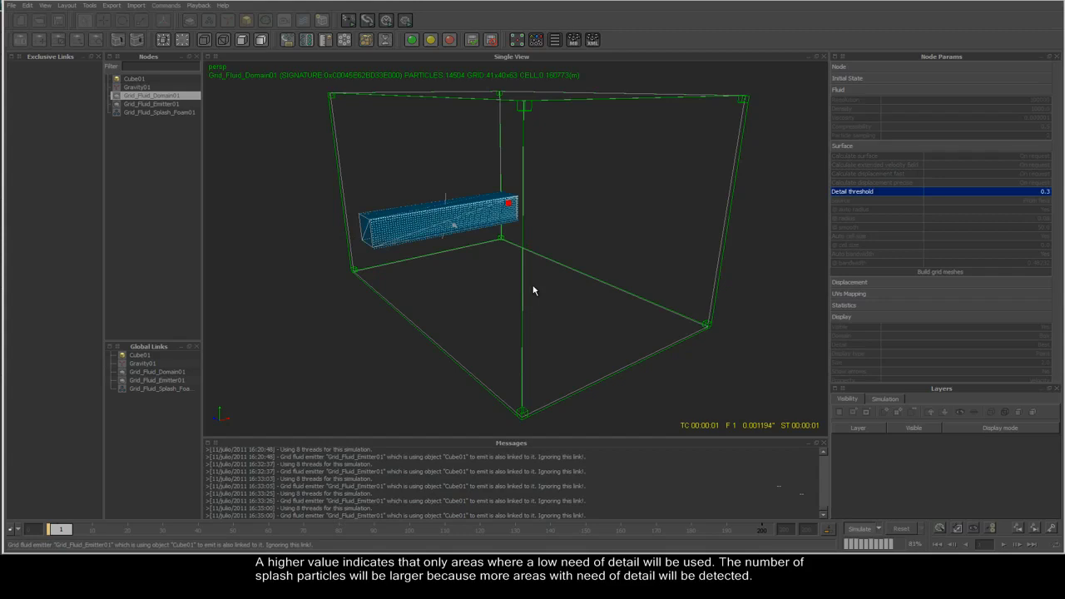
left_click(489, 221)
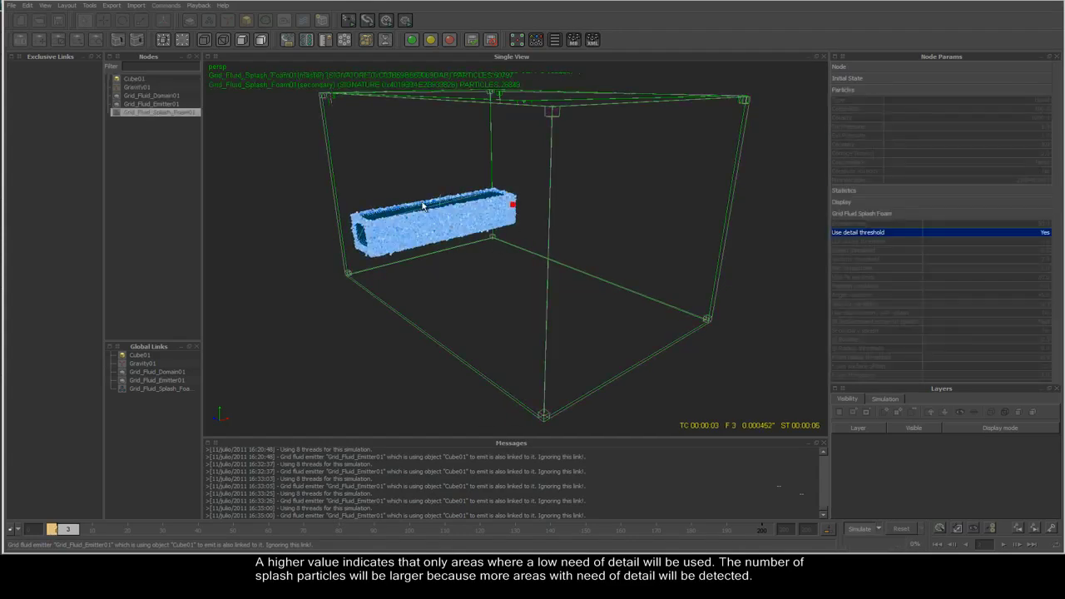
left_click(861, 530)
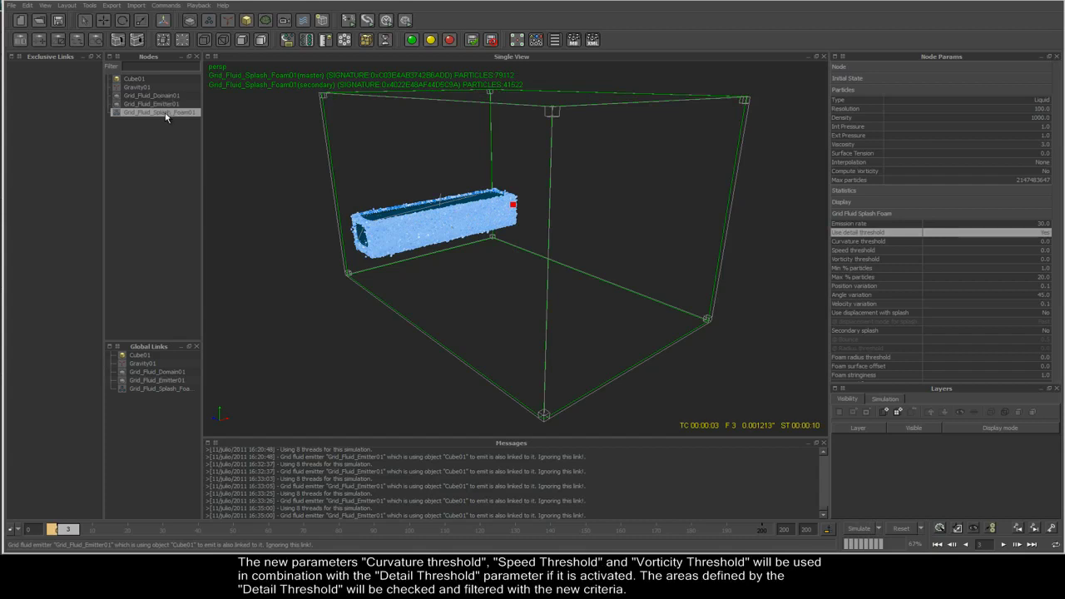
- Reset the simulation and set the Curvature threshold of Grid_Fluid_Splash_Foam01 to 0.5
left_click(881, 241)
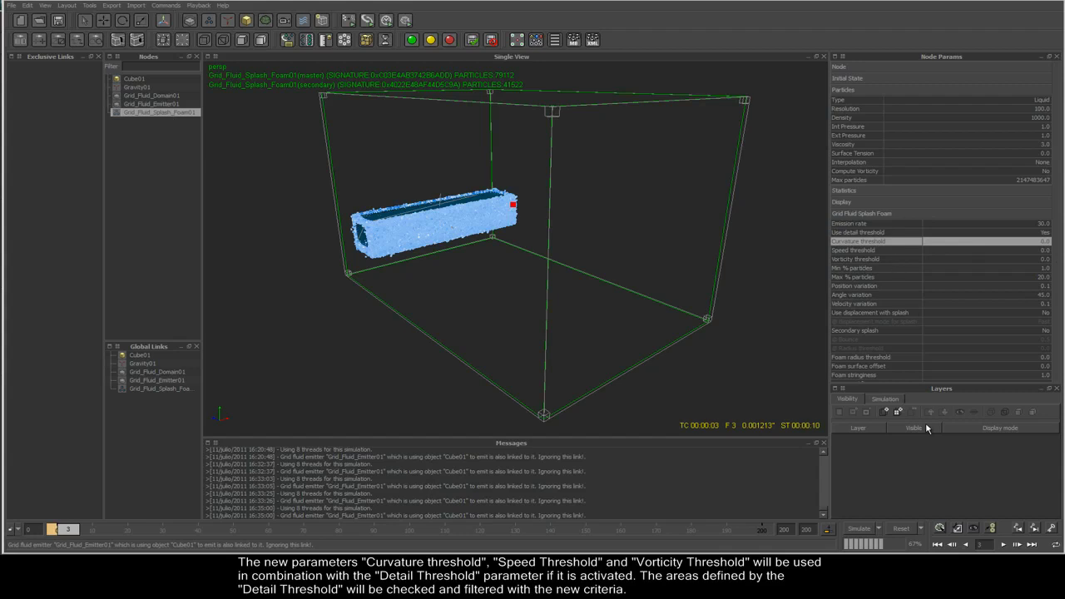
left_click(902, 530)
left_click(521, 316)
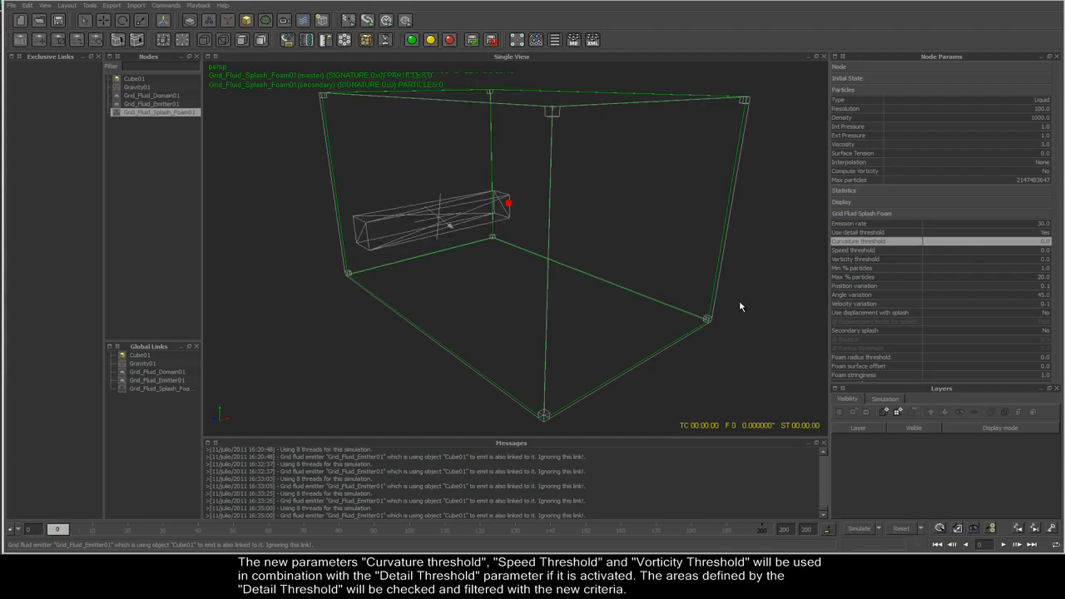
double_click(1045, 241)
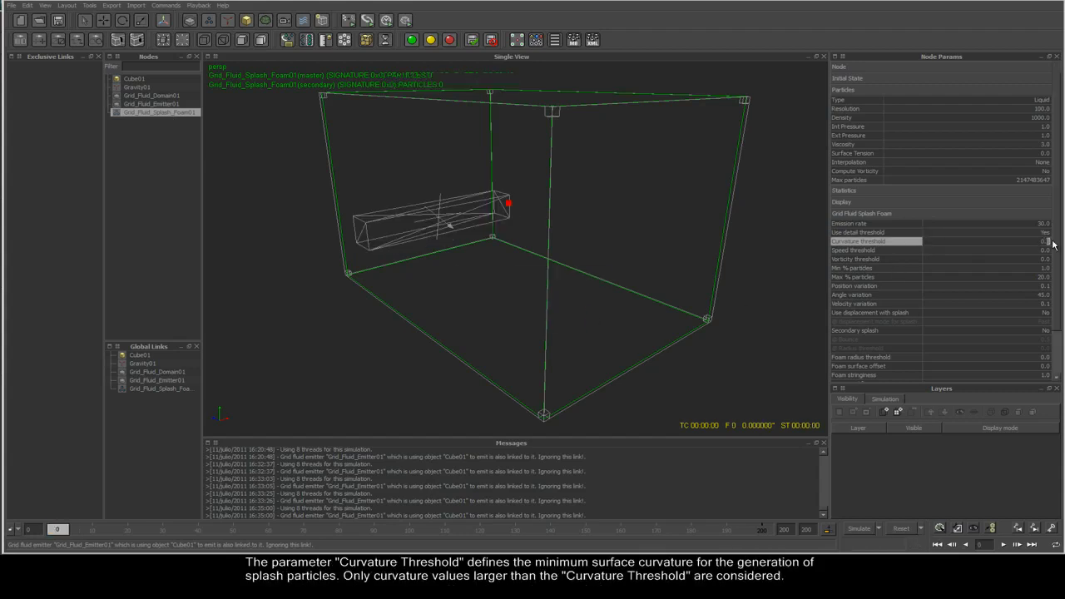
double_click(1050, 242)
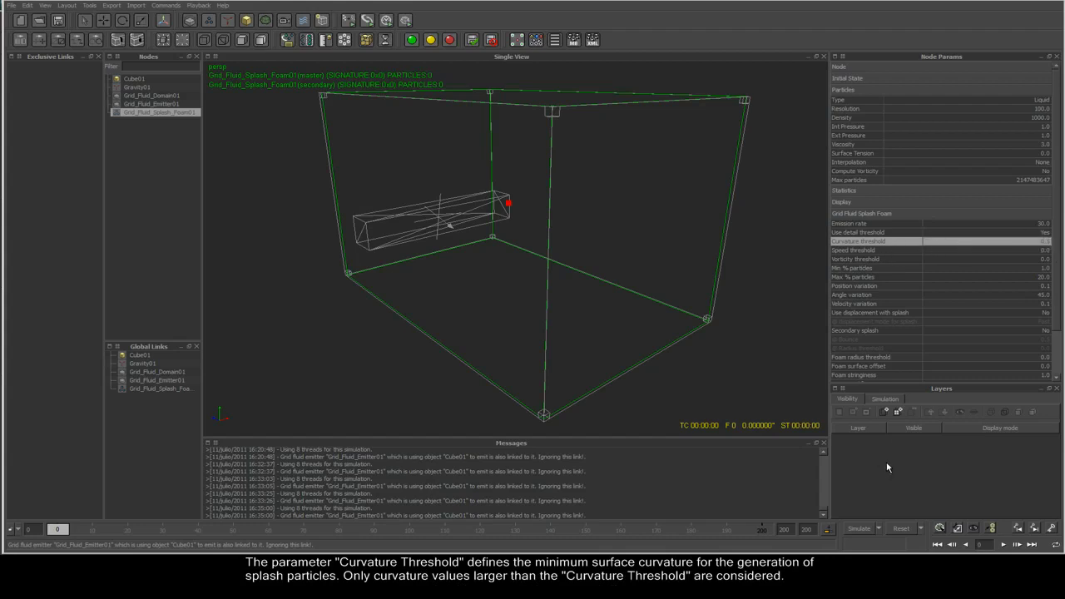
- Simulate four frames with the 0.5 Curvature threshold to view the splash particles, and reset the simulation
left_click(862, 530)
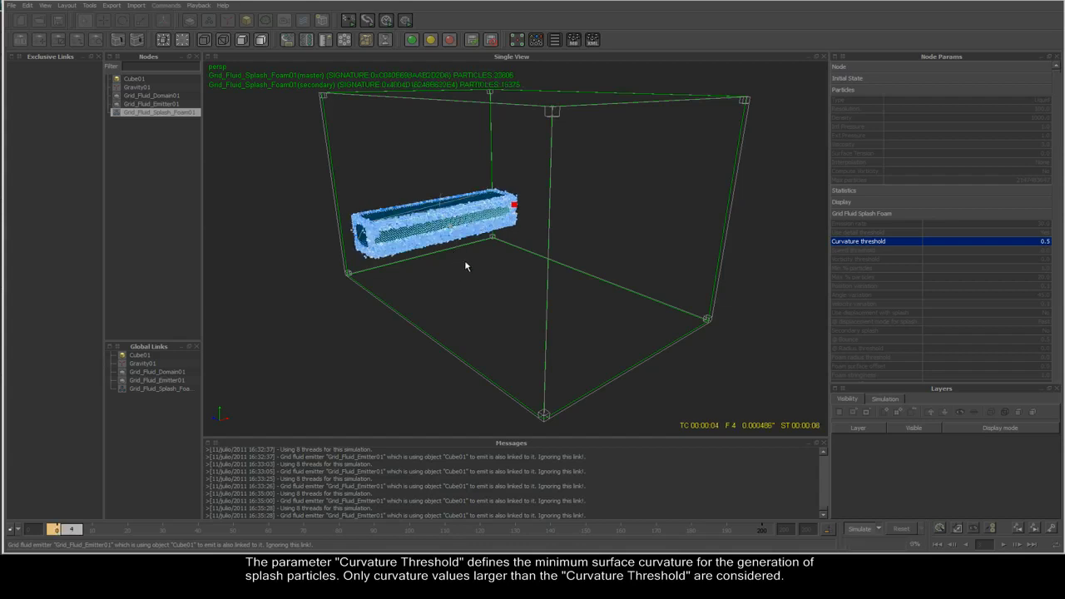
left_click(861, 528)
left_click(899, 529)
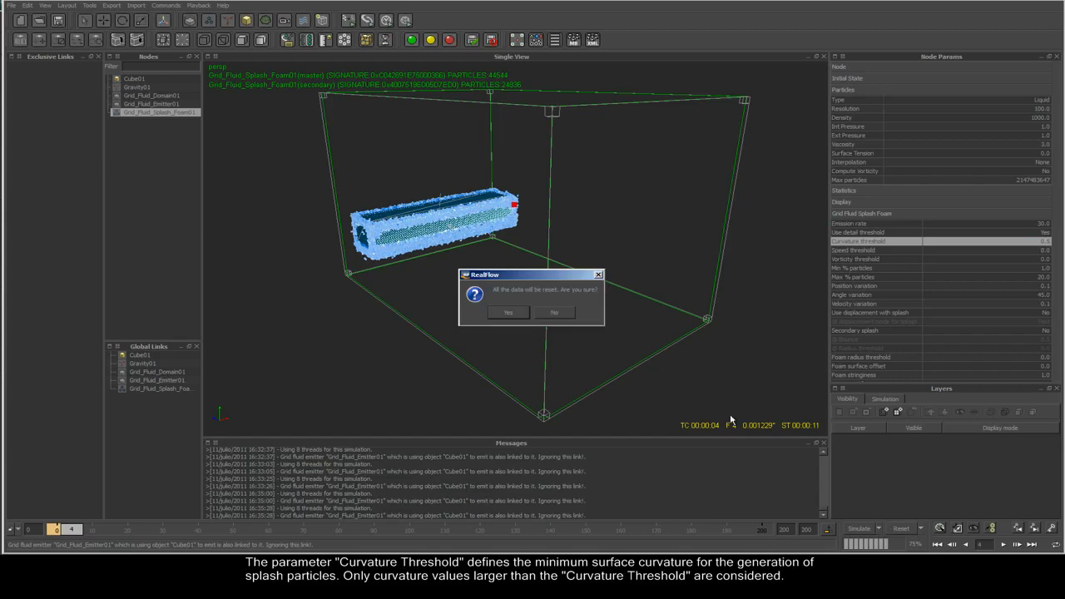
left_click(516, 313)
- Set the Curvature threshold of Grid_Fluid_Splash_Foam01 to 1.0 and simulate about eight frames
left_click(1038, 243)
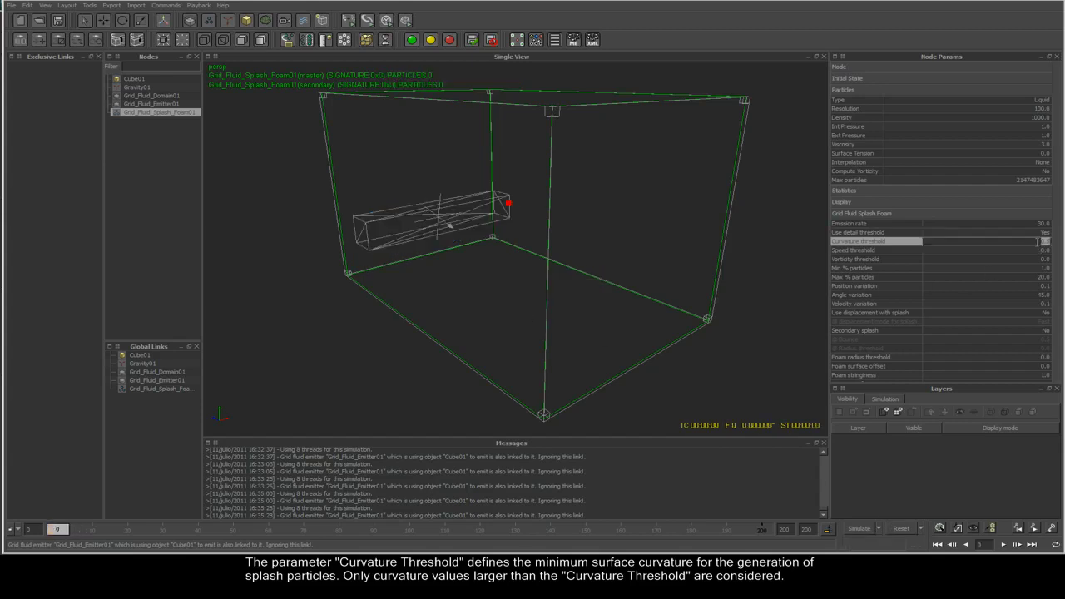
key("Return")
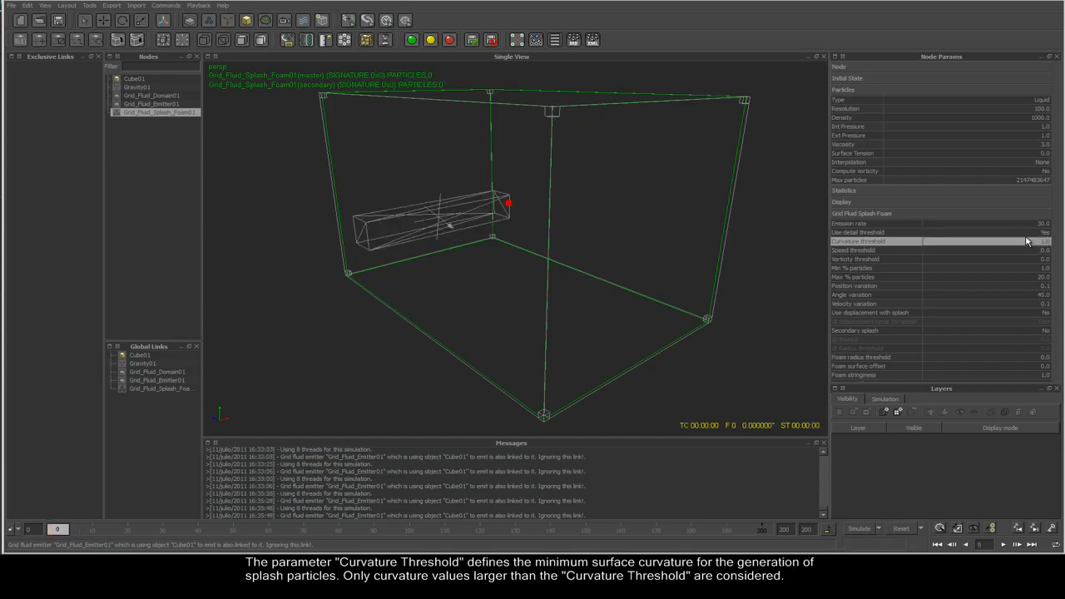
left_click(860, 528)
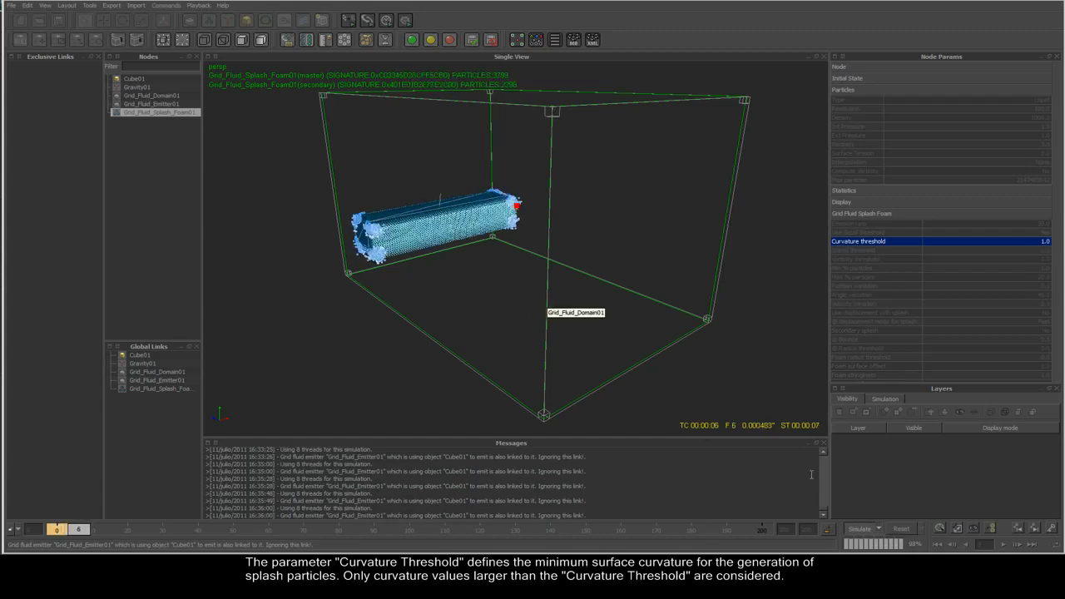
left_click(861, 529)
- Reset the simulation and set the Curvature threshold of Grid_Fluid_Splash_Foam01 back to 0.0
left_click(901, 529)
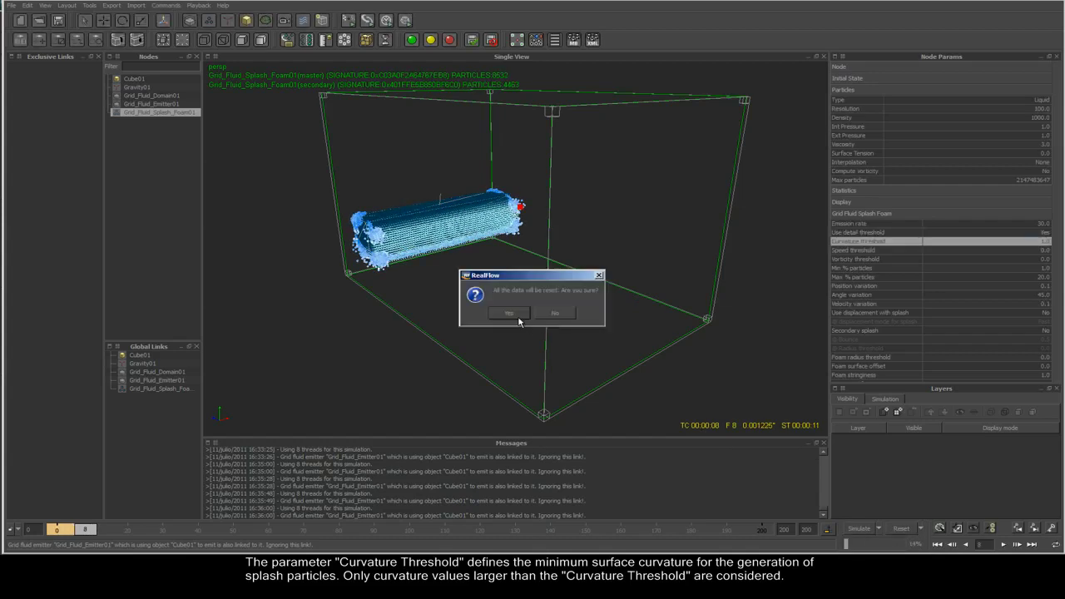
left_click(518, 318)
double_click(1033, 242)
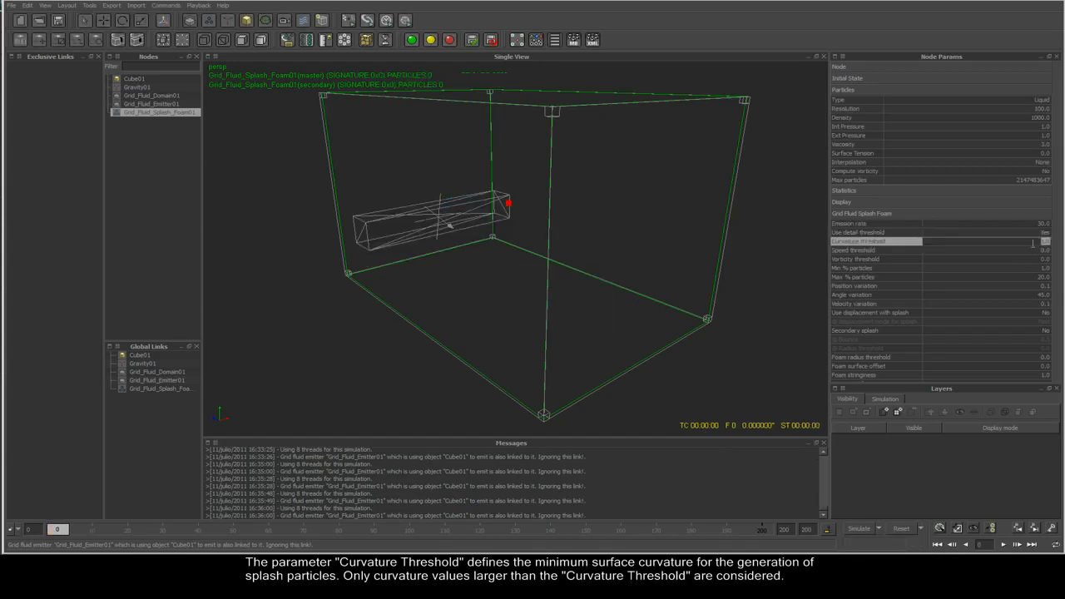
type("0")
key("Return")
- Set the Speed threshold to 0.9, then reset and simulate three frames to view the splash particles
double_click(1000, 250)
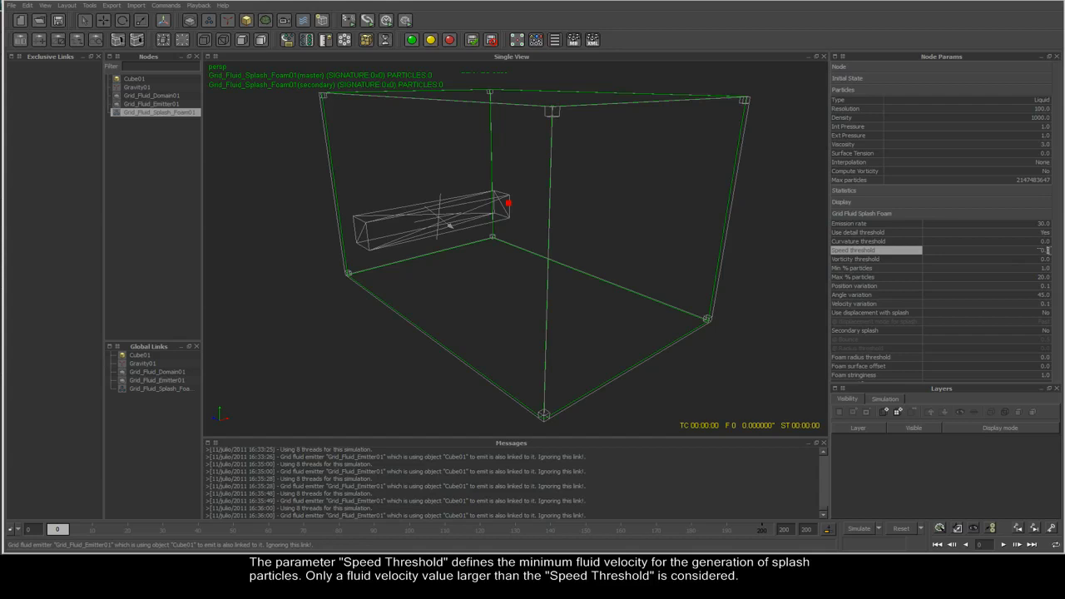
key("Return")
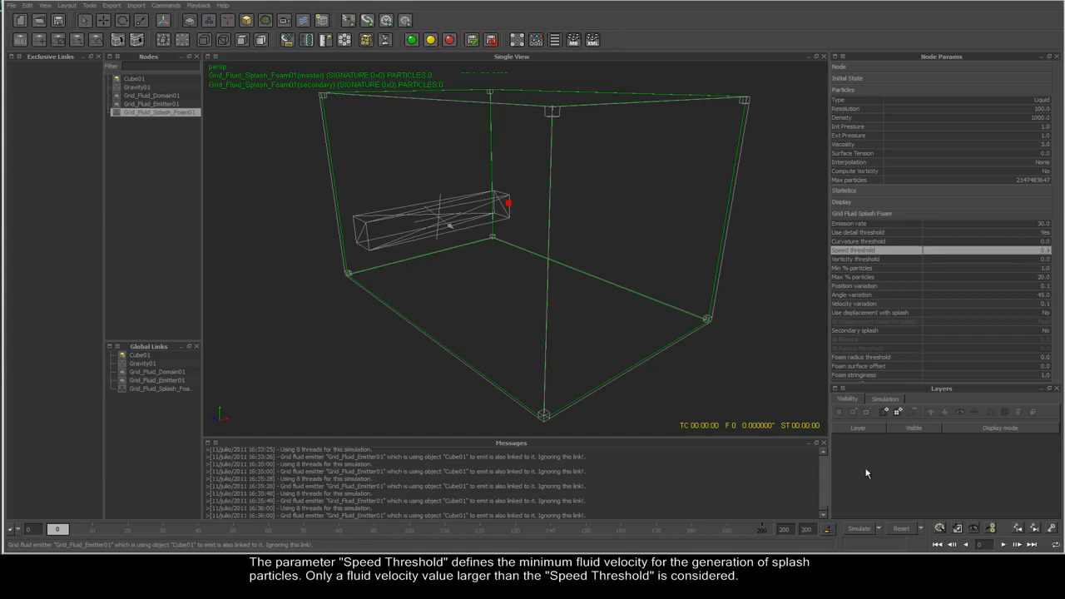
left_click(859, 533)
left_click(521, 318)
left_click(858, 531)
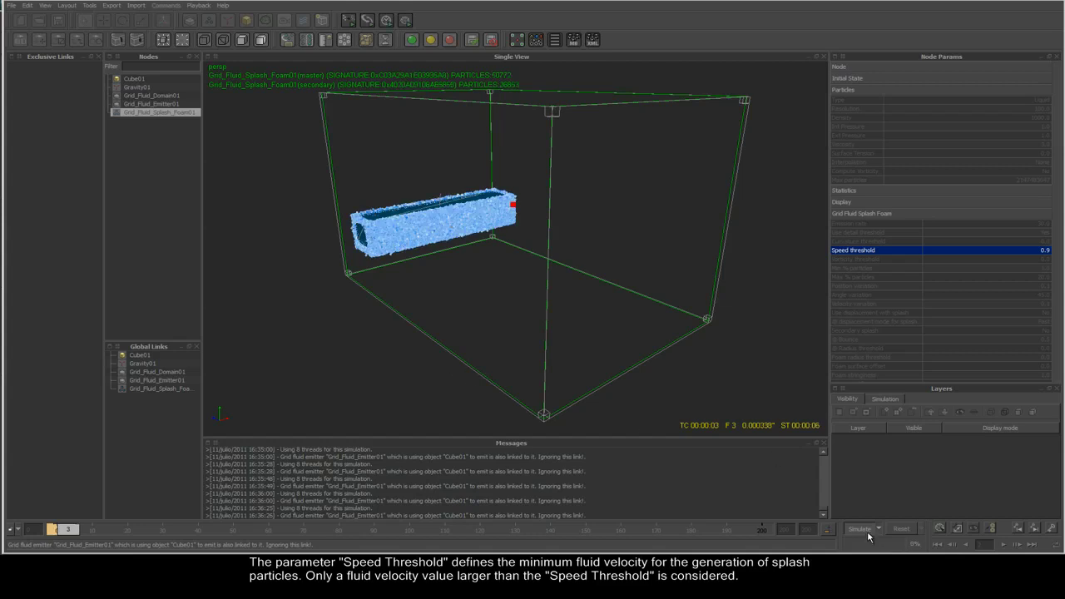
- Reset the simulation and set the Speed threshold of Grid_Fluid_Splash_Foam01 to 4.0
left_click(903, 529)
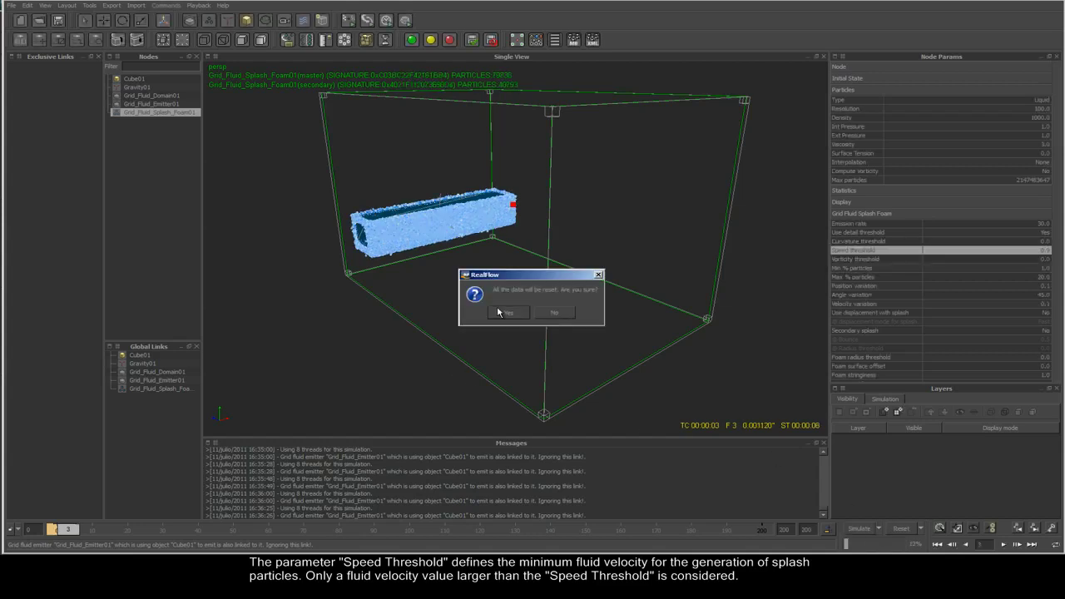
left_click(507, 308)
left_click(1036, 250)
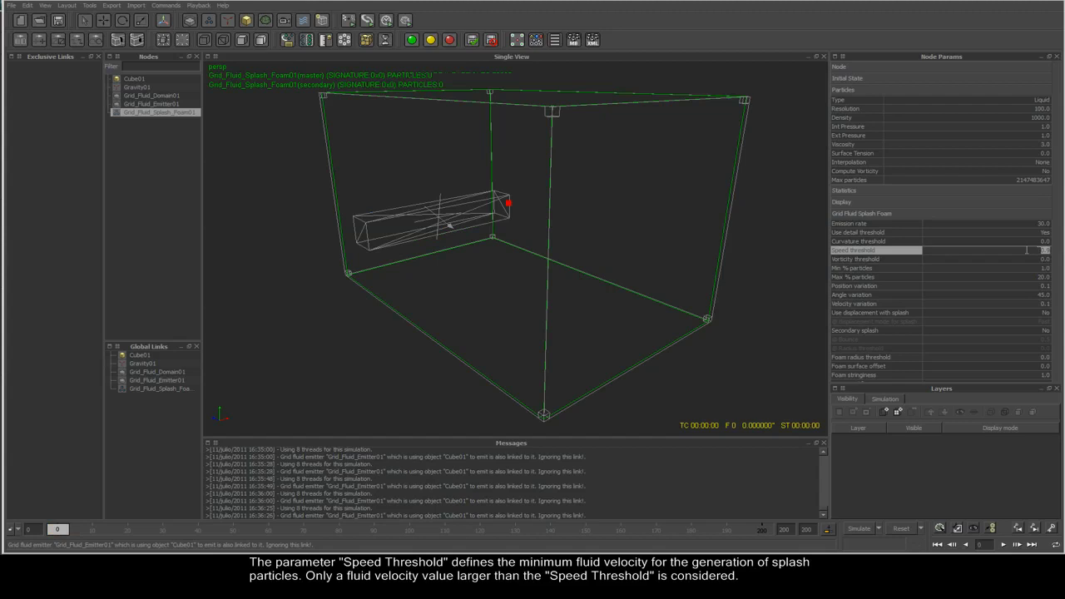
type("1")
key("Return")
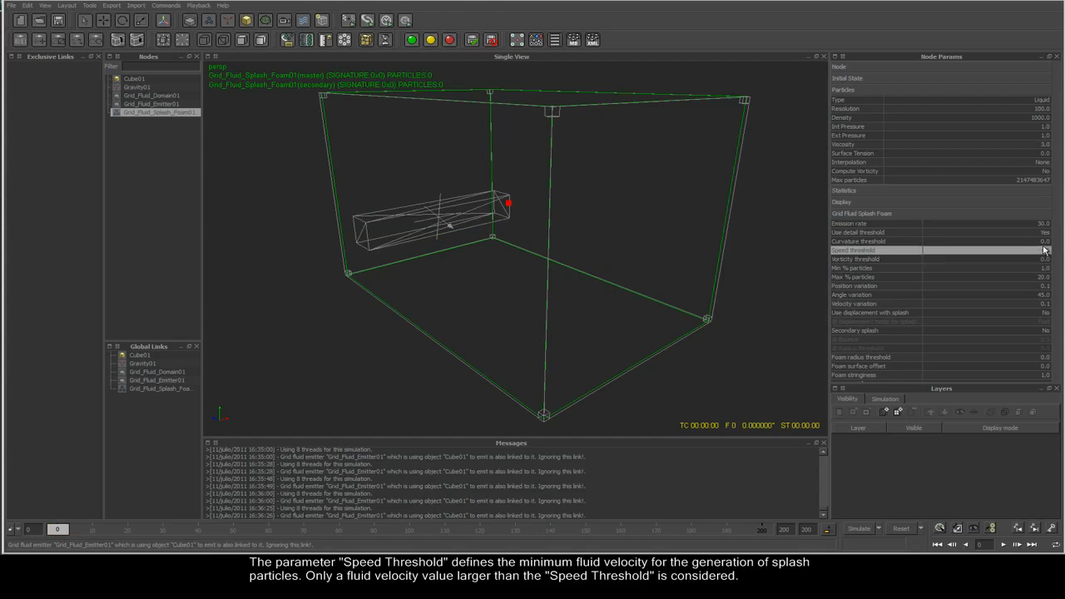
left_click(901, 529)
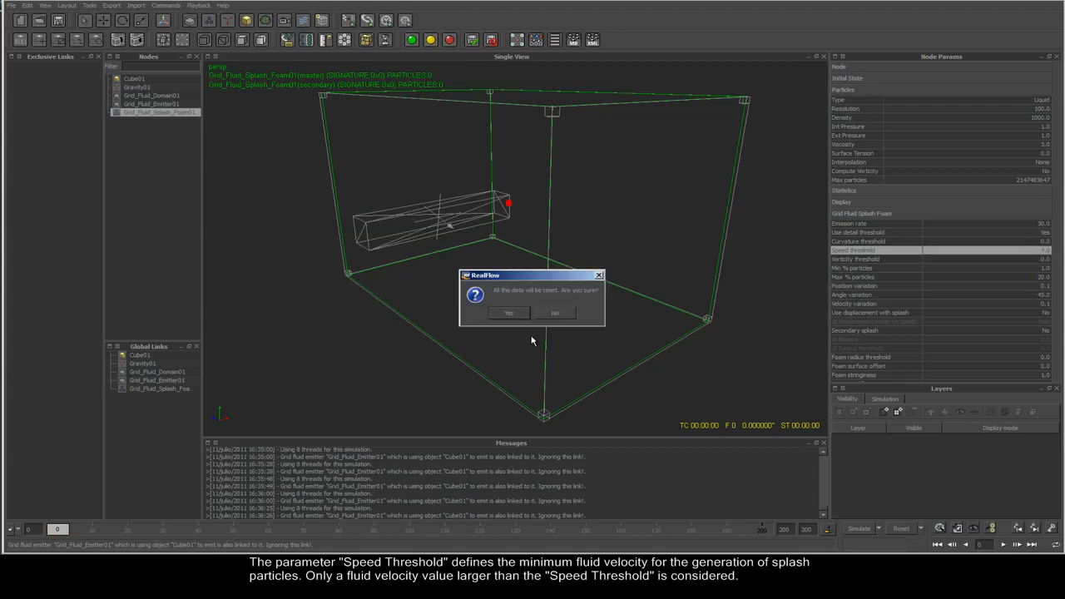
left_click(514, 317)
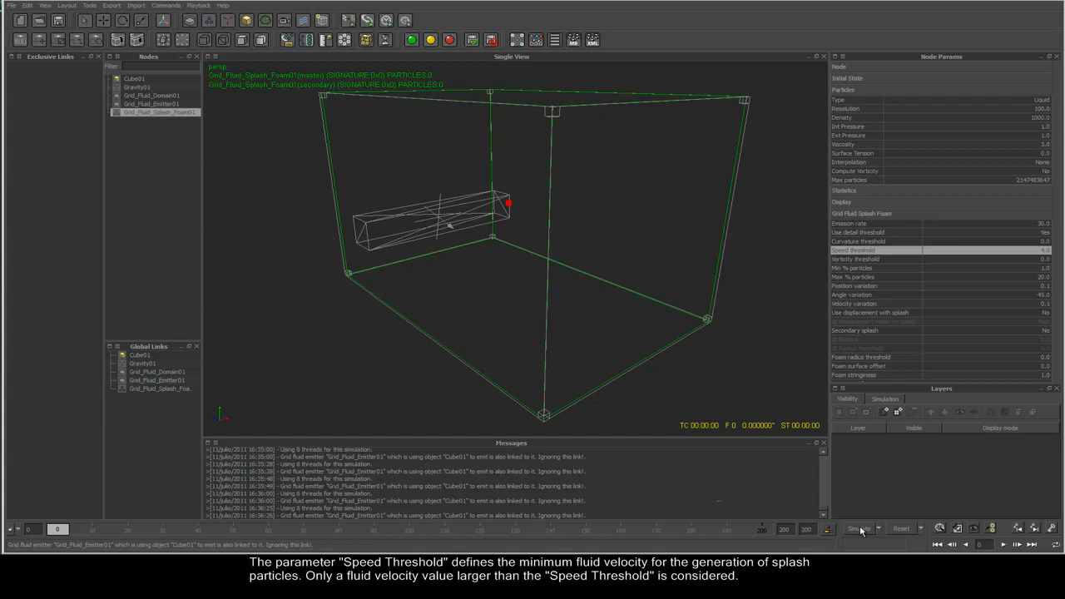
- Simulate 15 frames with the 4.0 Speed threshold and inspect where splash particles form on the falling fluid
key("ctrl+a")
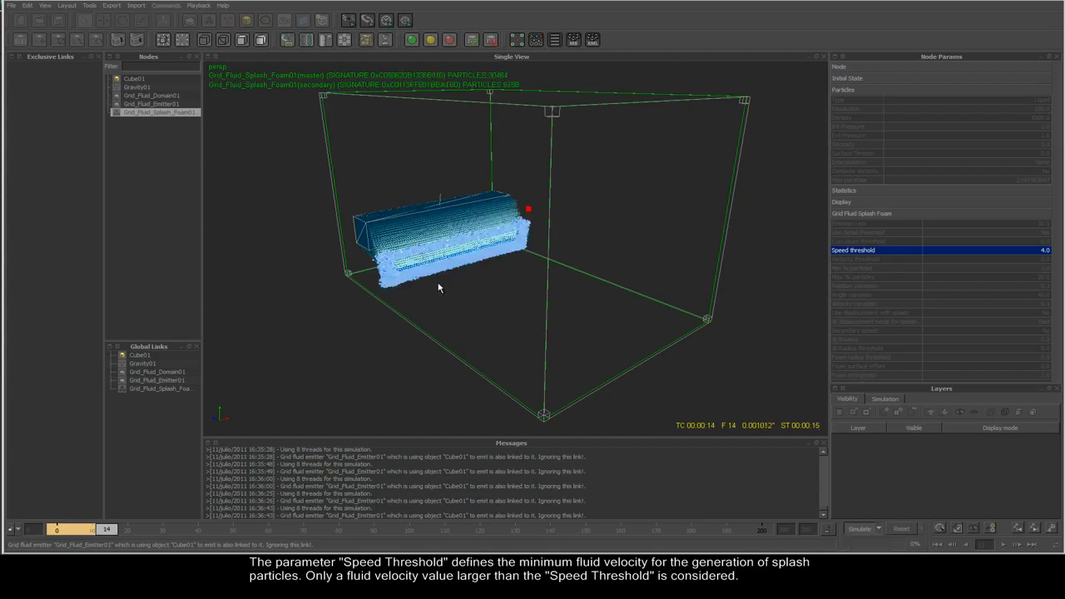
mouse_move(477, 301)
left_mouse_down("alt")
mouse_move(512, 297)
mouse_move(497, 294)
left_mouse_up("alt")
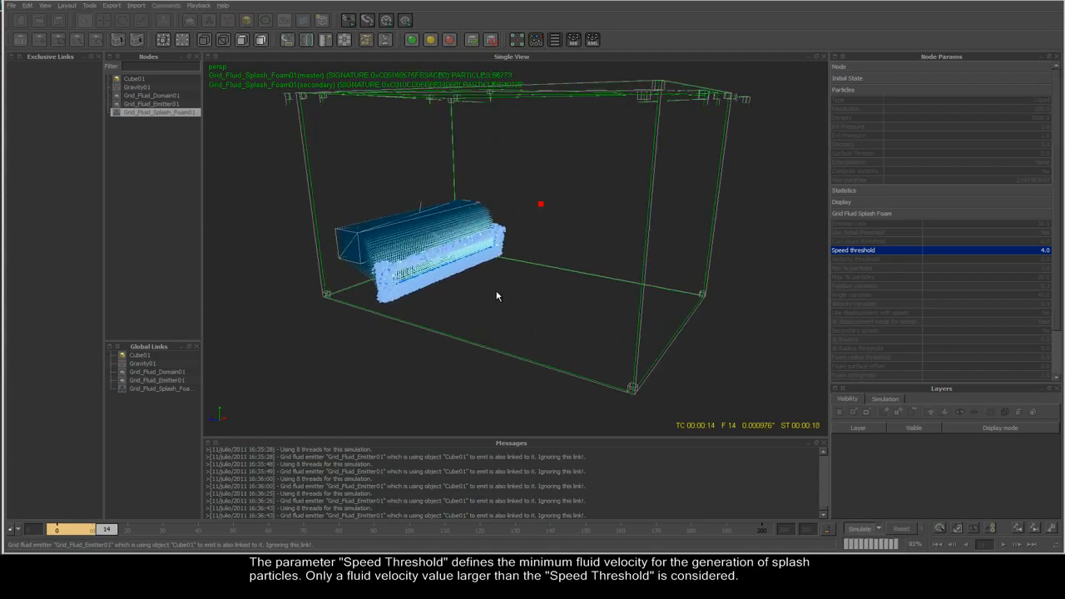
left_click(859, 530)
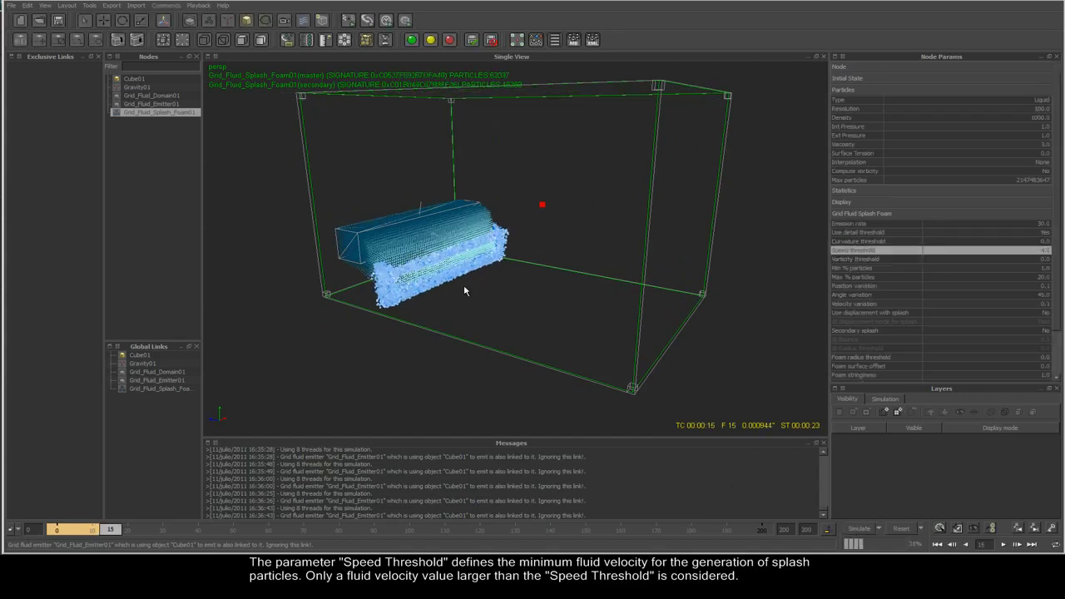
left_click_drag(457, 292, 550, 372, "alt")
- Reset the simulation and set the Speed threshold back to 0.0
left_click(896, 530)
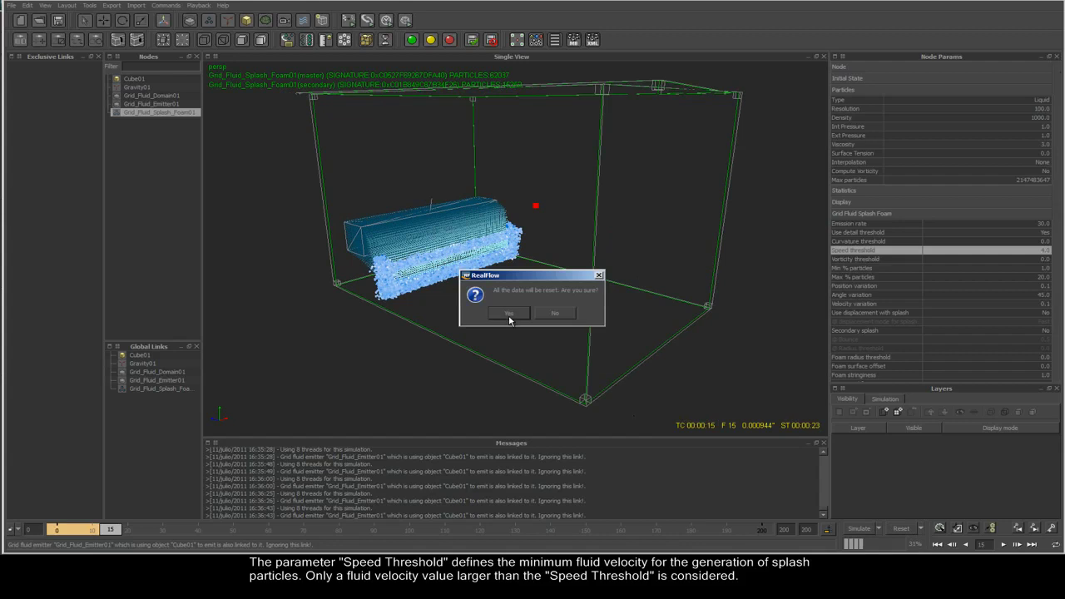
left_click(509, 321)
double_click(1041, 252)
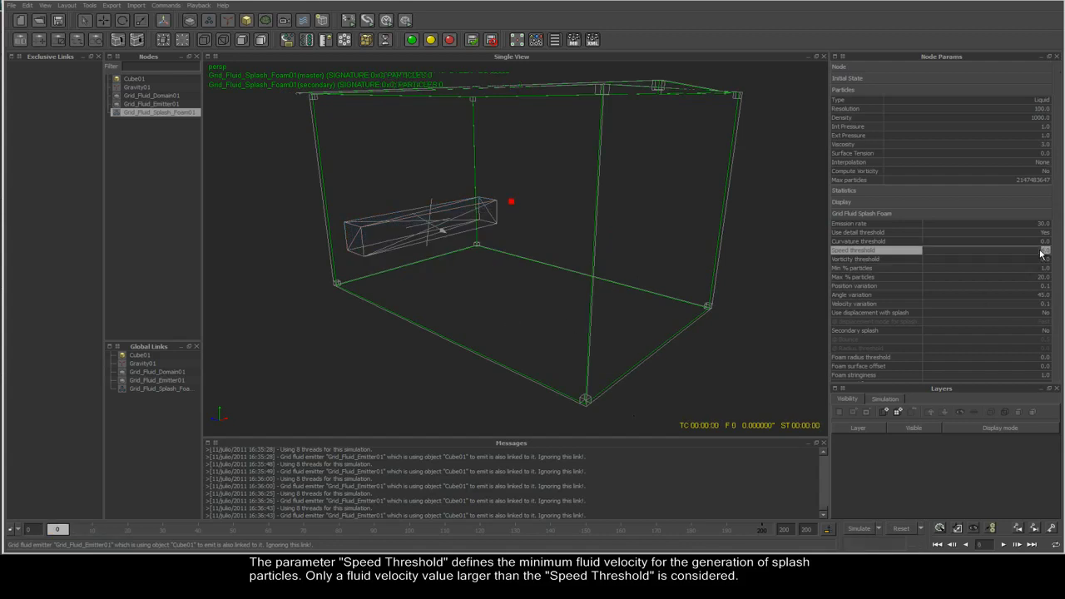
key("Return")
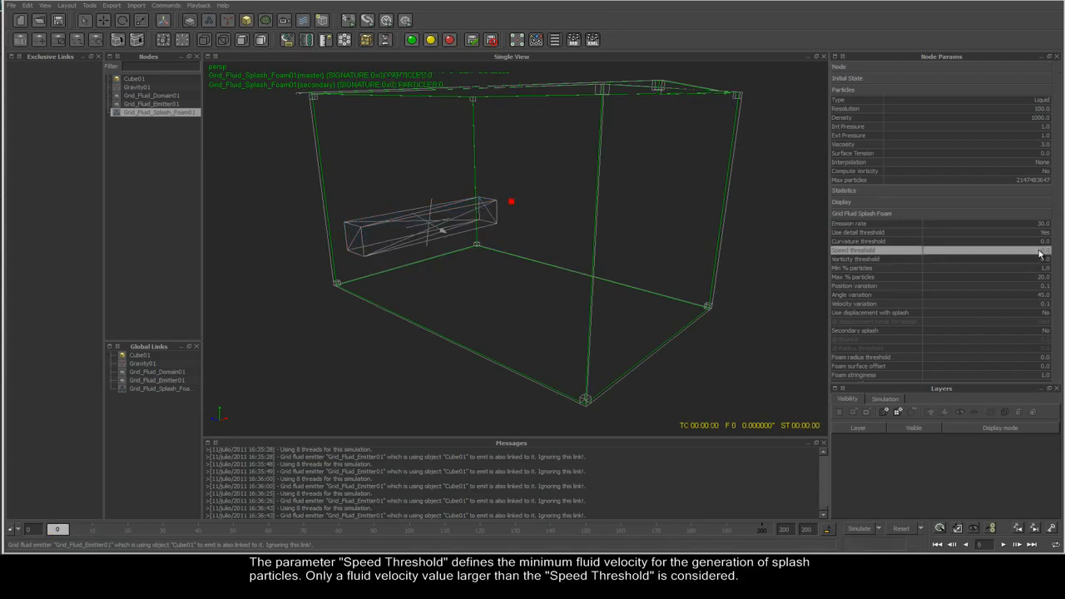
- Set the Vorticity threshold to 0.8 and simulate three frames from a reset scene to inspect the splash particles
double_click(1031, 259)
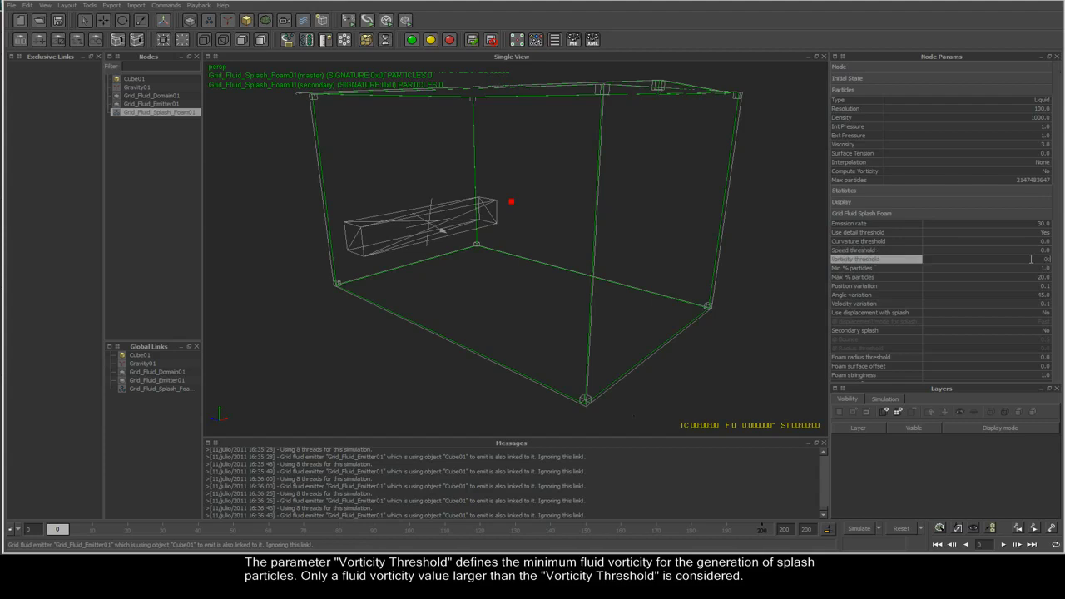
type("0.8")
key("Return")
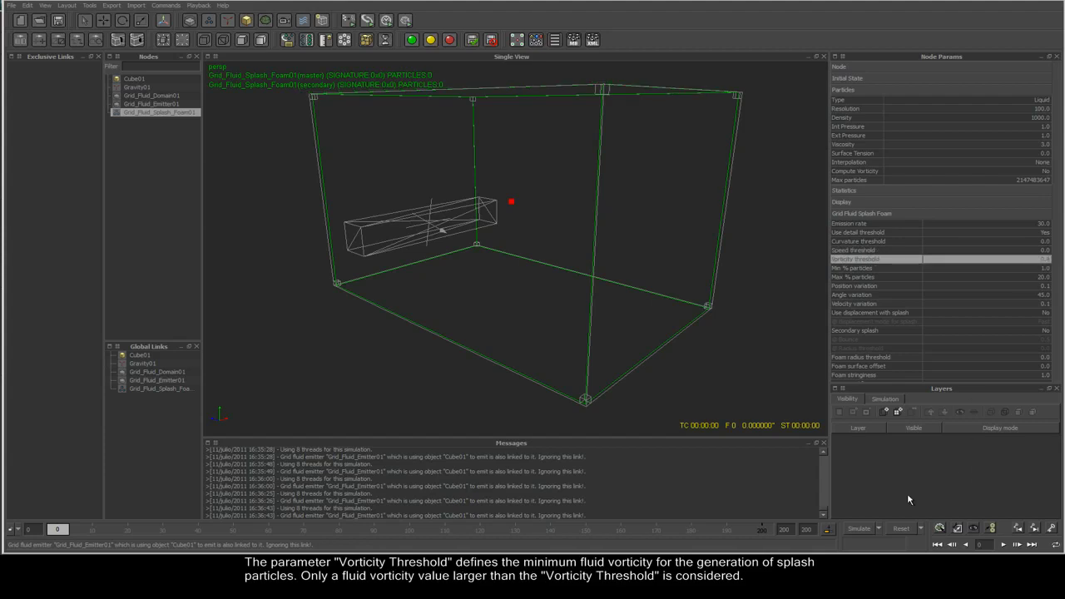
left_click(897, 532)
left_click(508, 316)
left_click(854, 527)
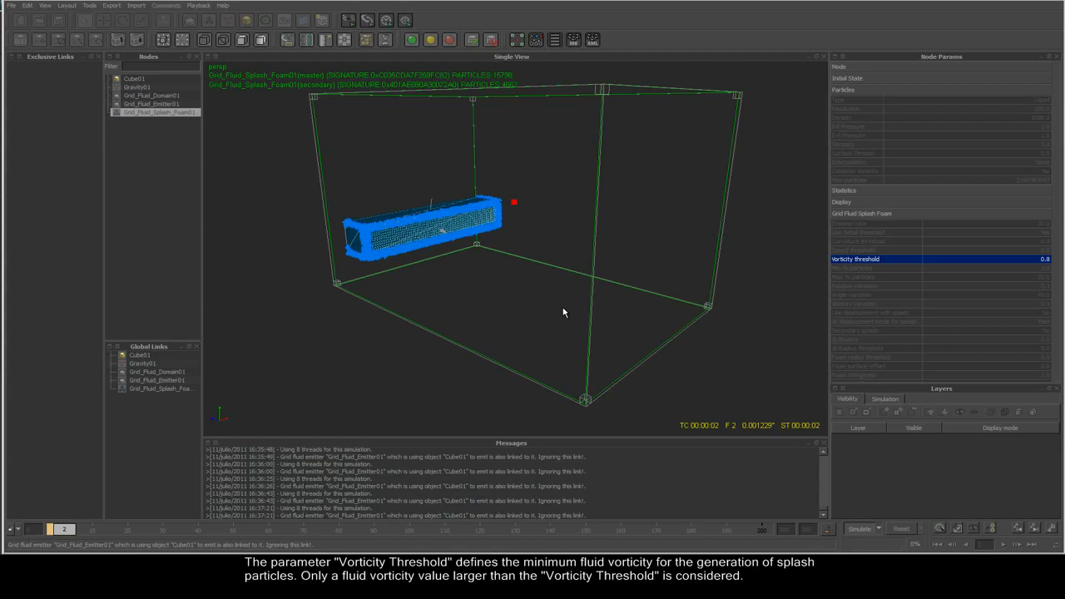
left_click_drag(563, 313, 424, 183, "alt")
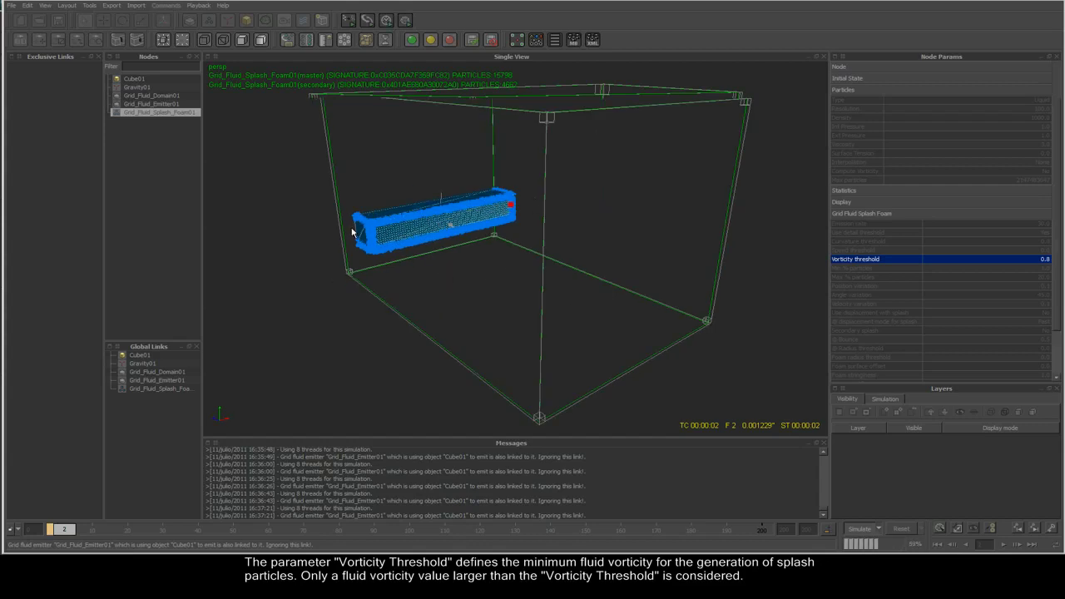
left_click(861, 528)
- Reset the simulation and set the Vorticity threshold of Grid_Fluid_Splash_Foam01 to 10.0
left_click(902, 529)
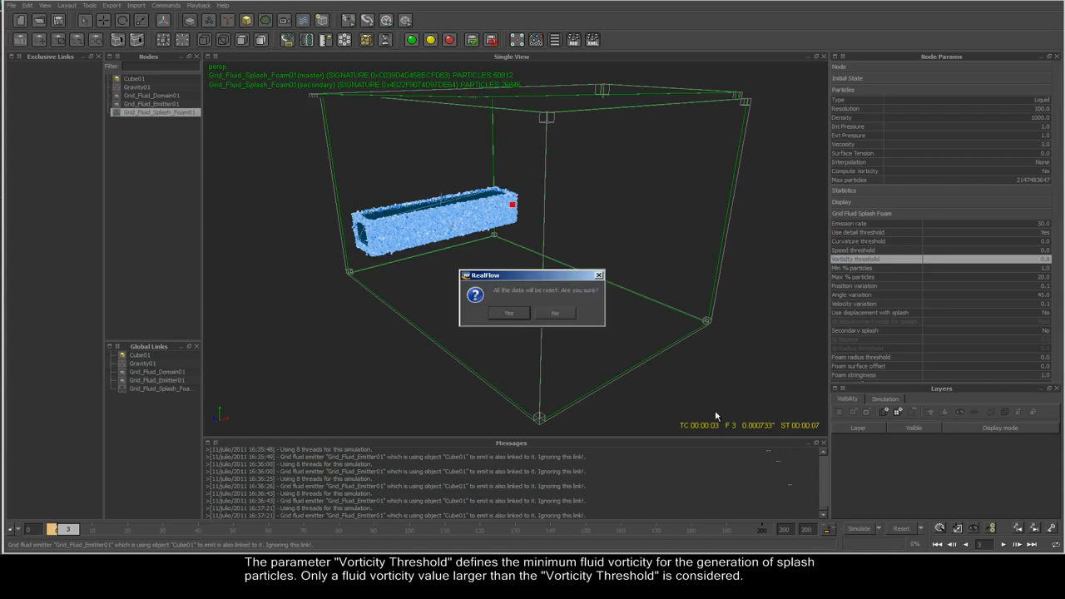
left_click(510, 314)
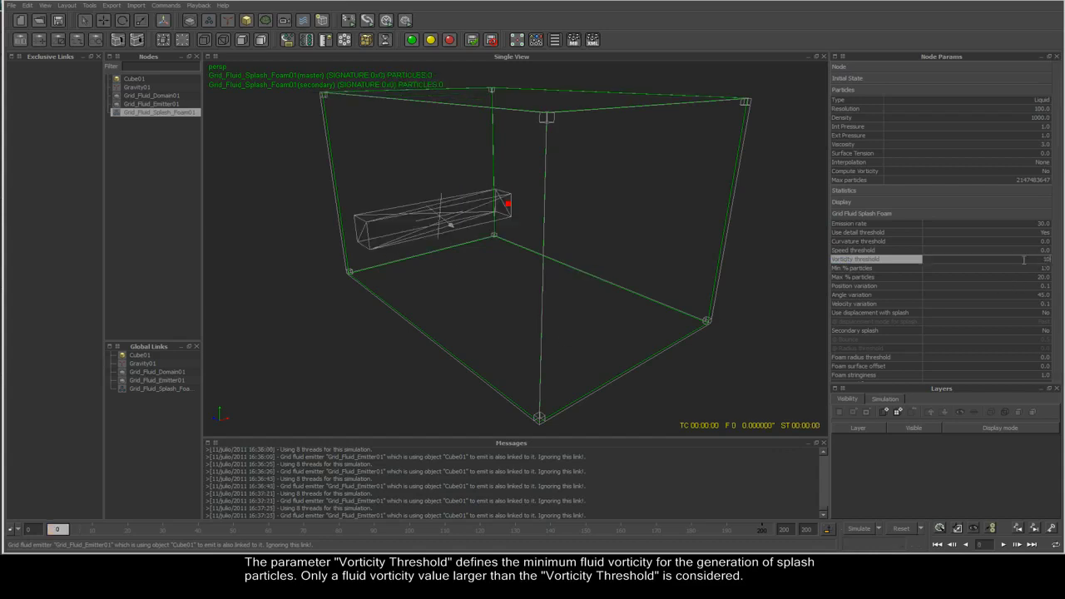
key("Return")
- Reset the scene and simulate 14 frames with the 10.0 Vorticity threshold
left_click(892, 529)
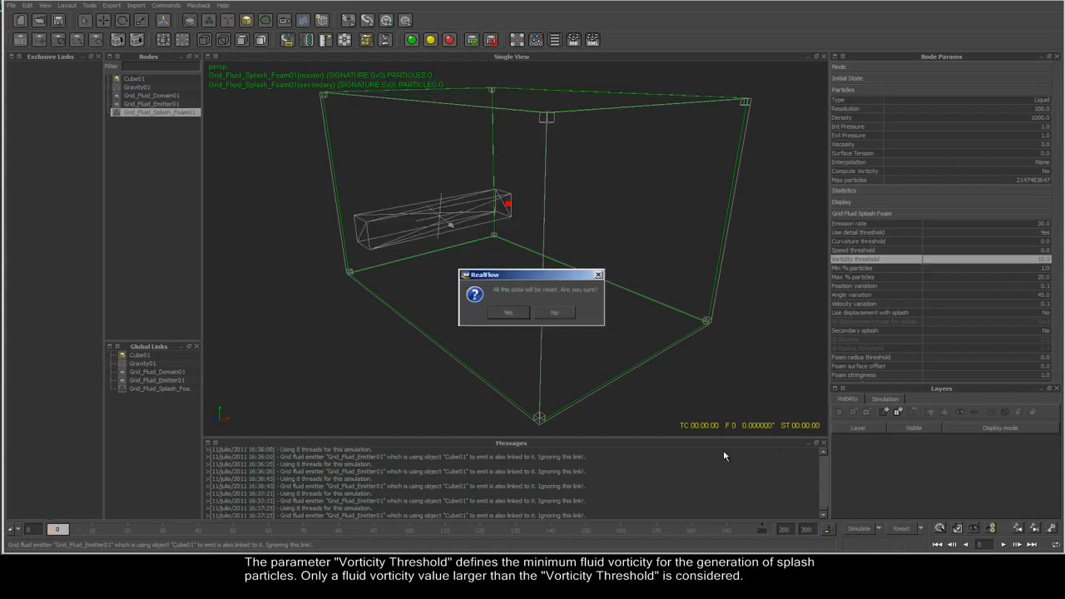
left_click(501, 314)
left_click(859, 529)
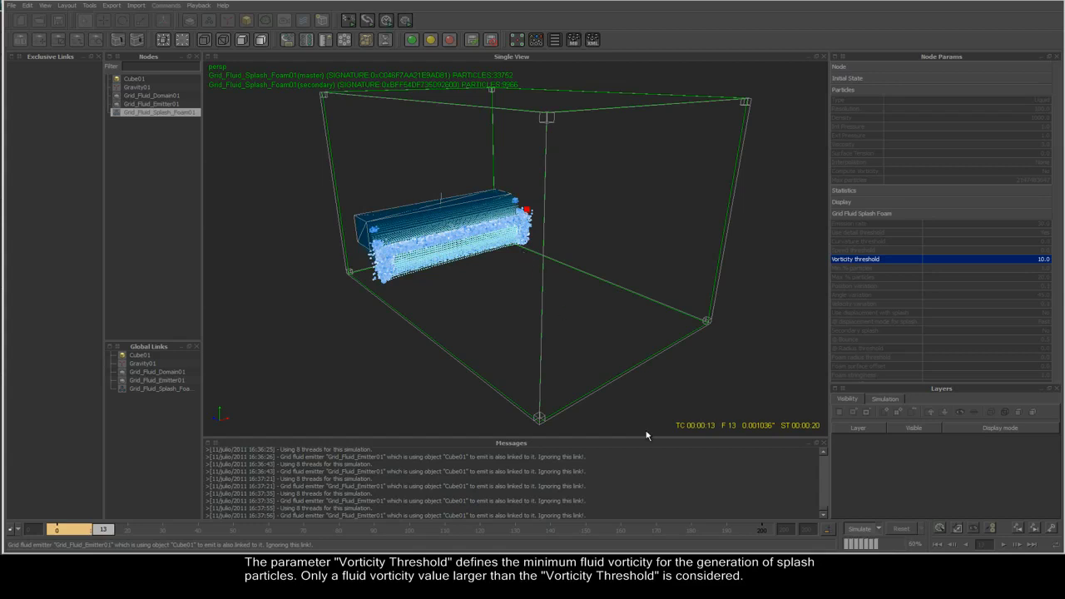
left_click(869, 534)
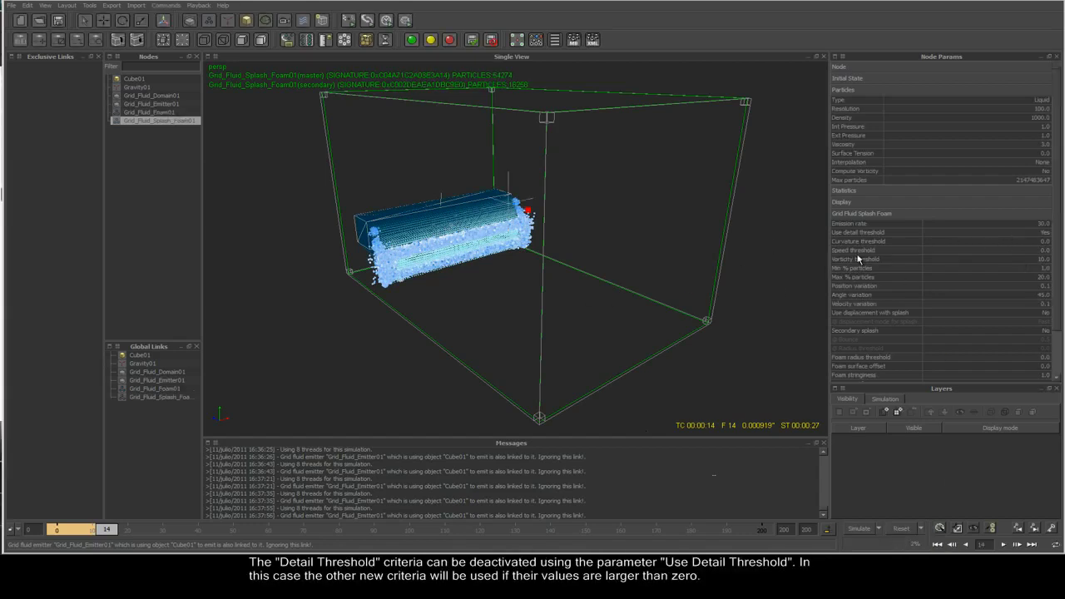
- Set Use detail threshold to No and the Vorticity threshold to 0.0 for the splash foam node
left_click(884, 258)
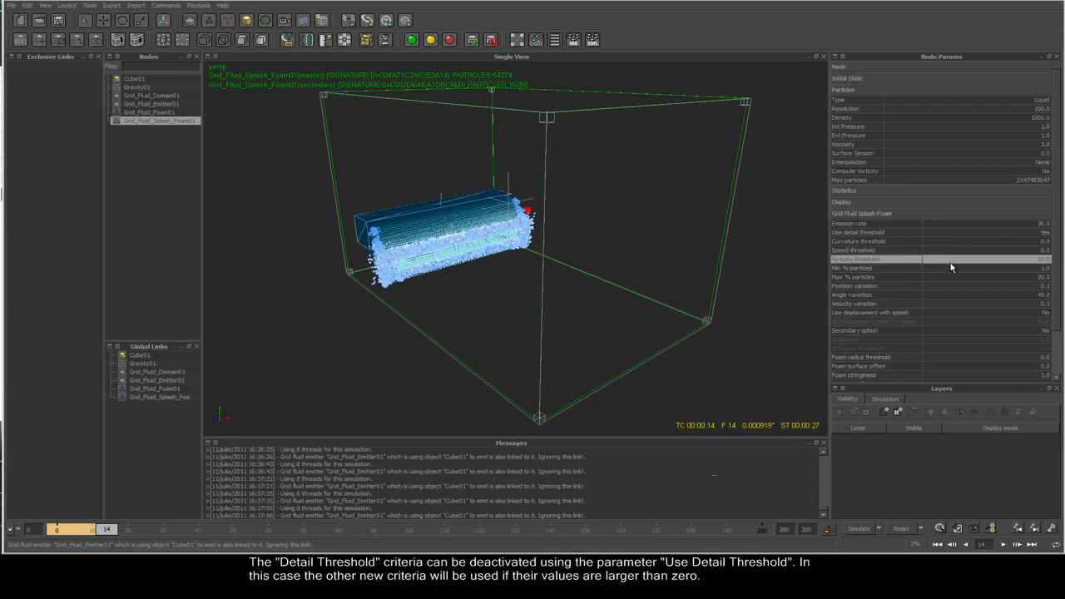
left_click(1040, 232)
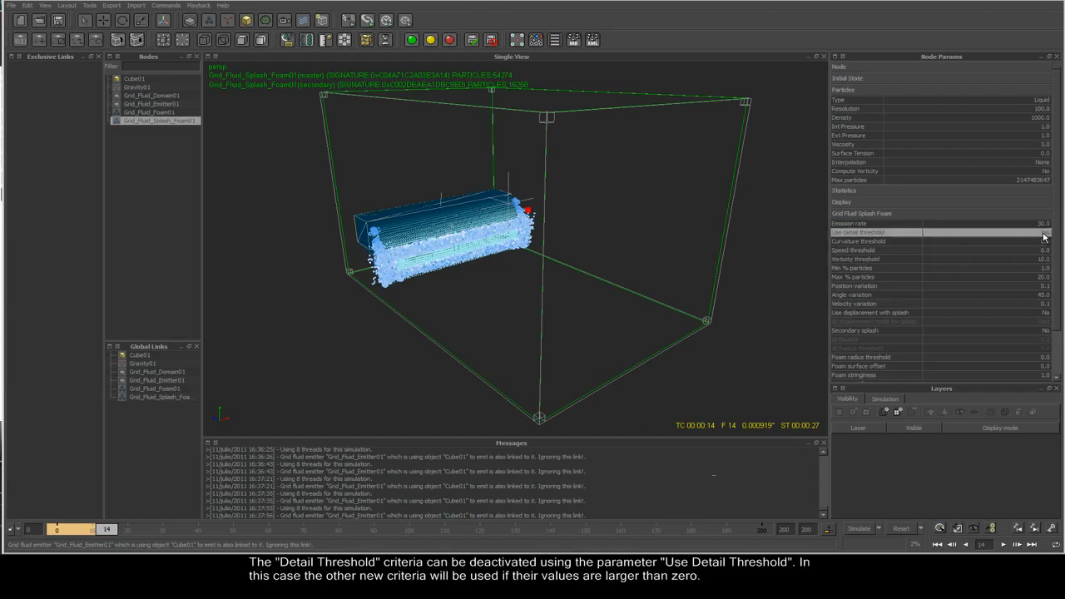
left_click(1012, 242)
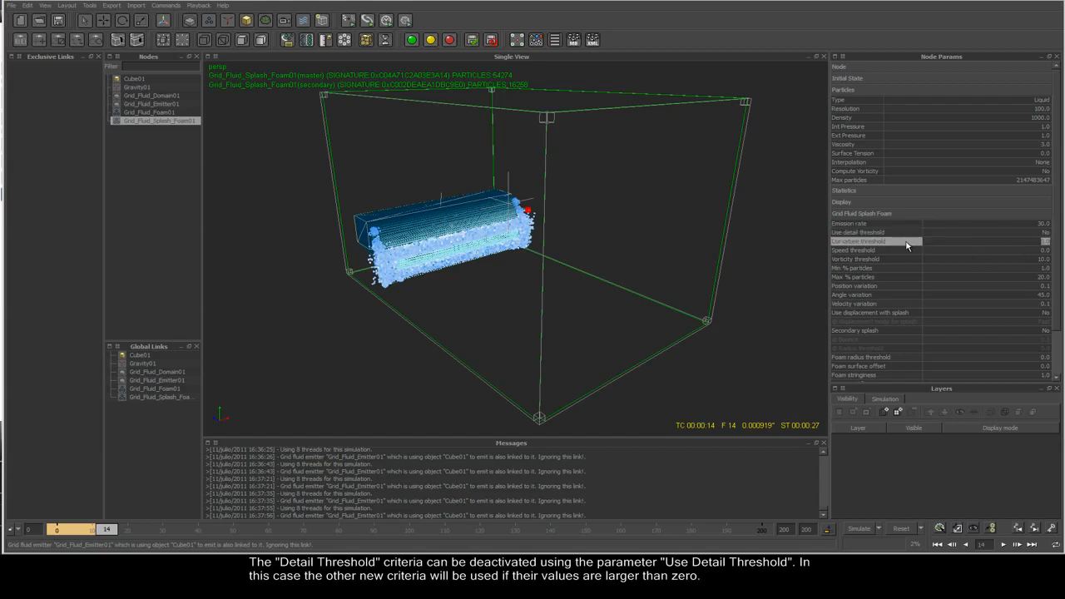
left_click(1023, 261)
- Set the Curvature threshold to 0.5 and the Speed threshold to 0.3
left_click(1011, 242)
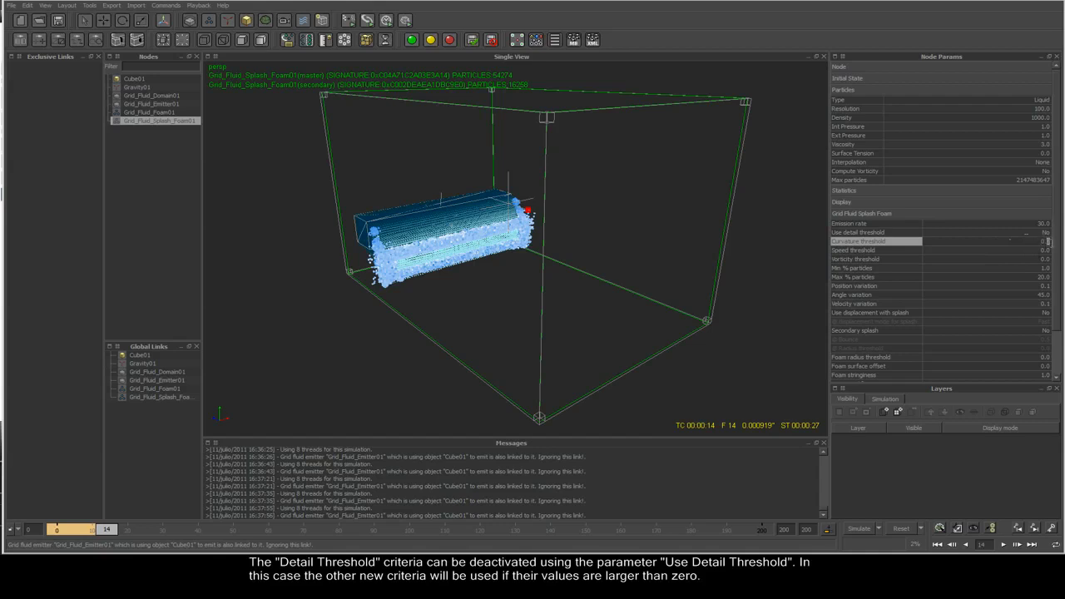
left_click(1051, 242)
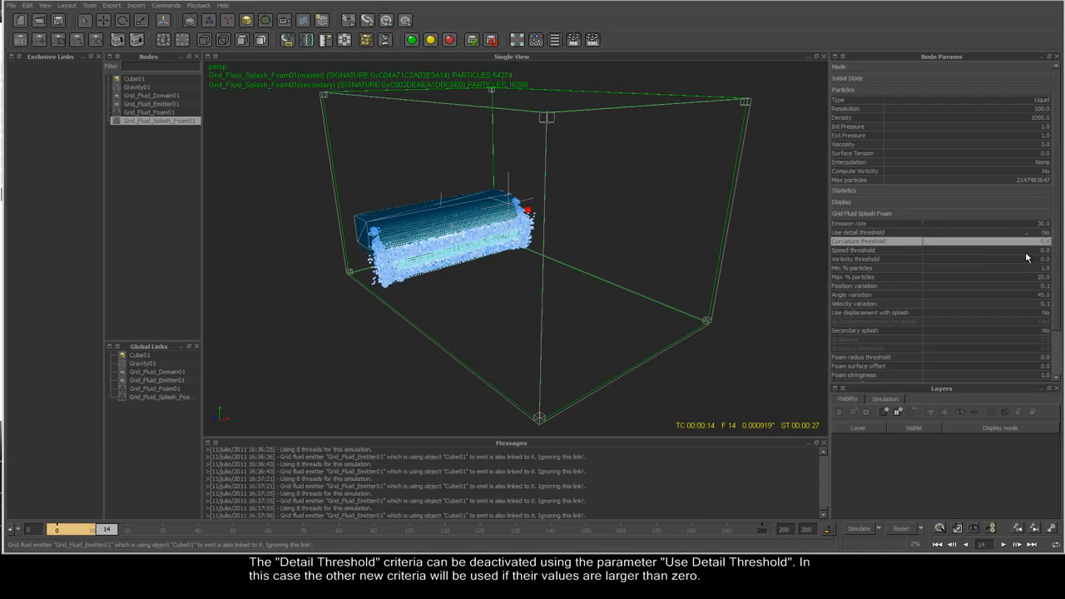
left_click(1036, 250)
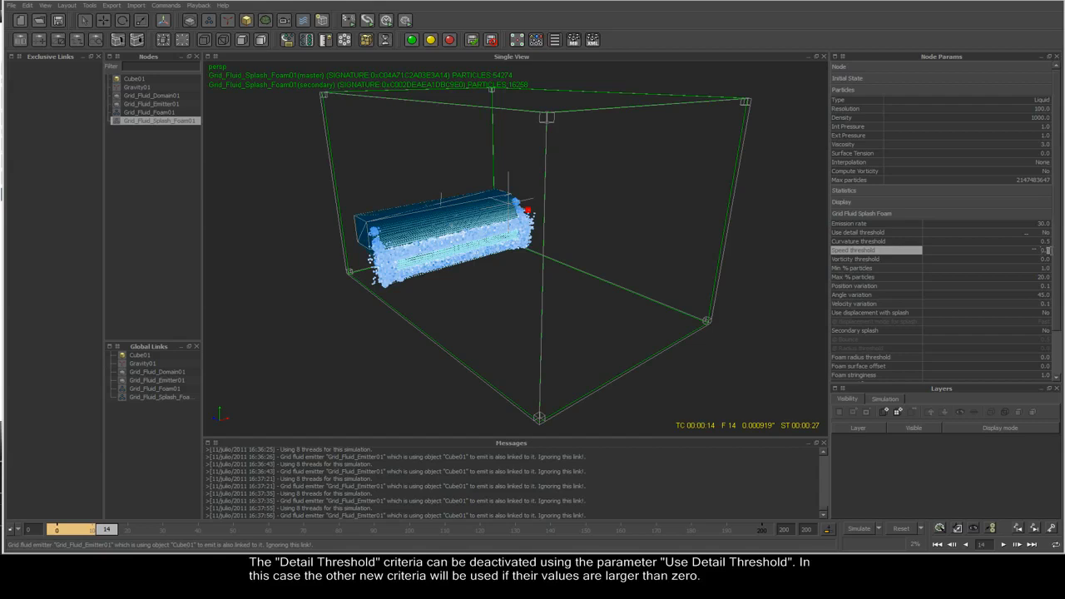
left_click(1036, 251)
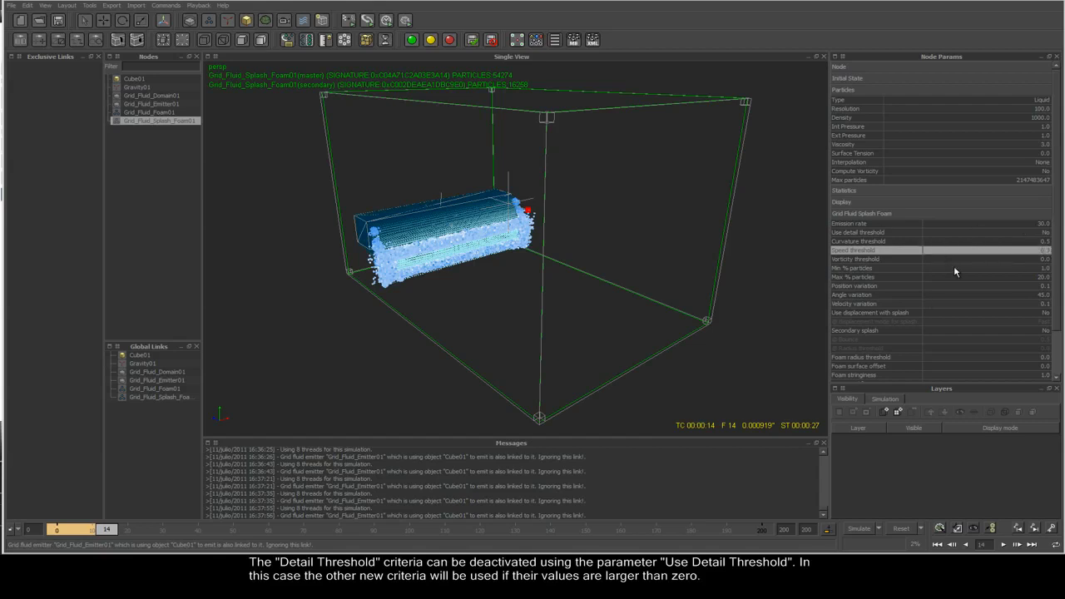
- Reset the scene and run a short simulation using the combined curvature and speed thresholds without the detail threshold
left_click(901, 530)
left_click(523, 314)
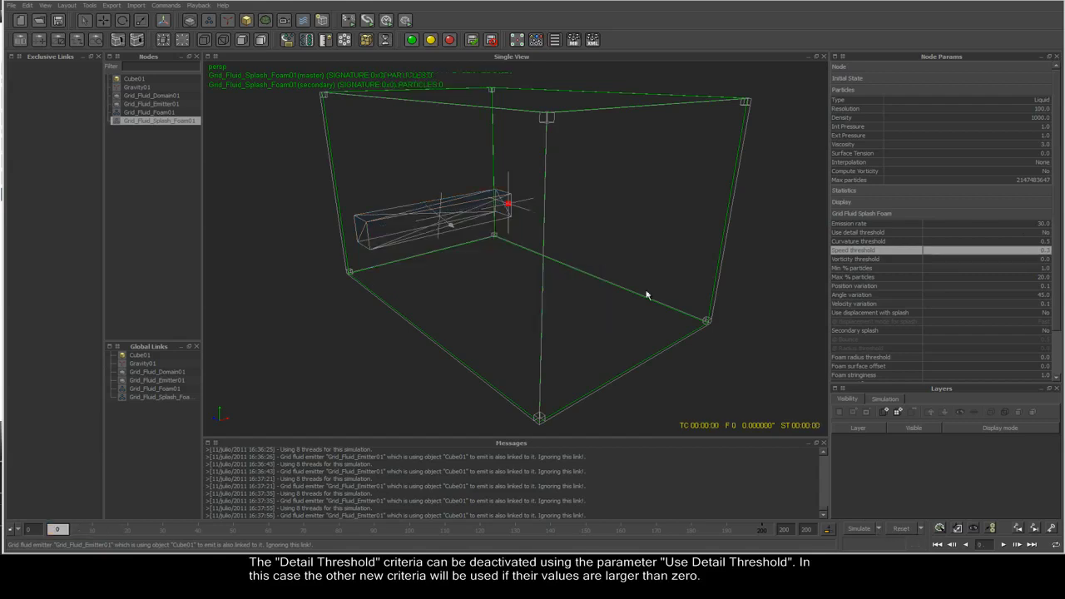
left_click(860, 529)
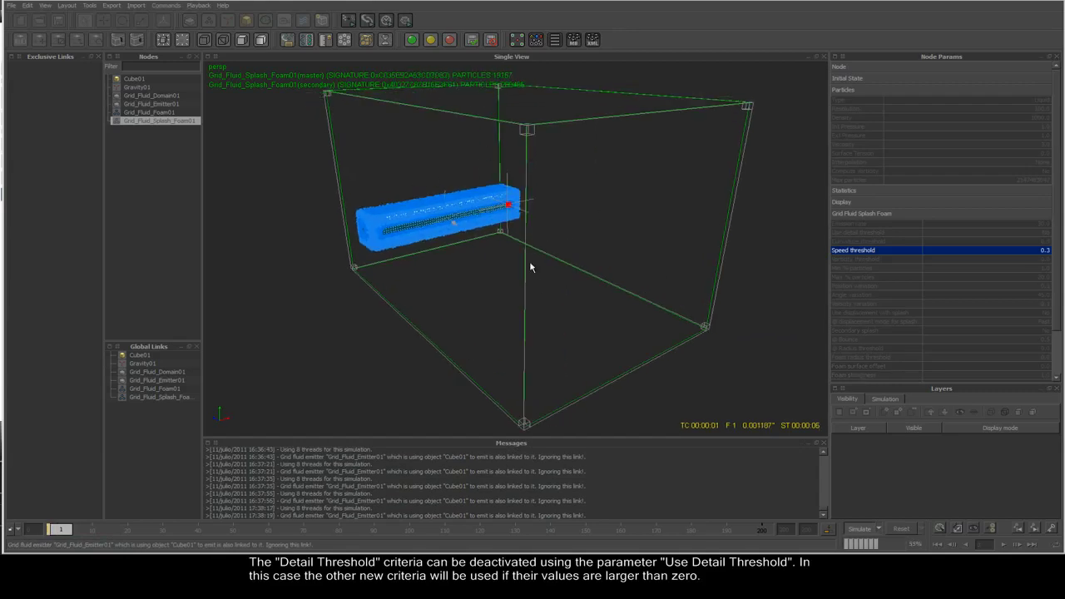
left_click(862, 526)
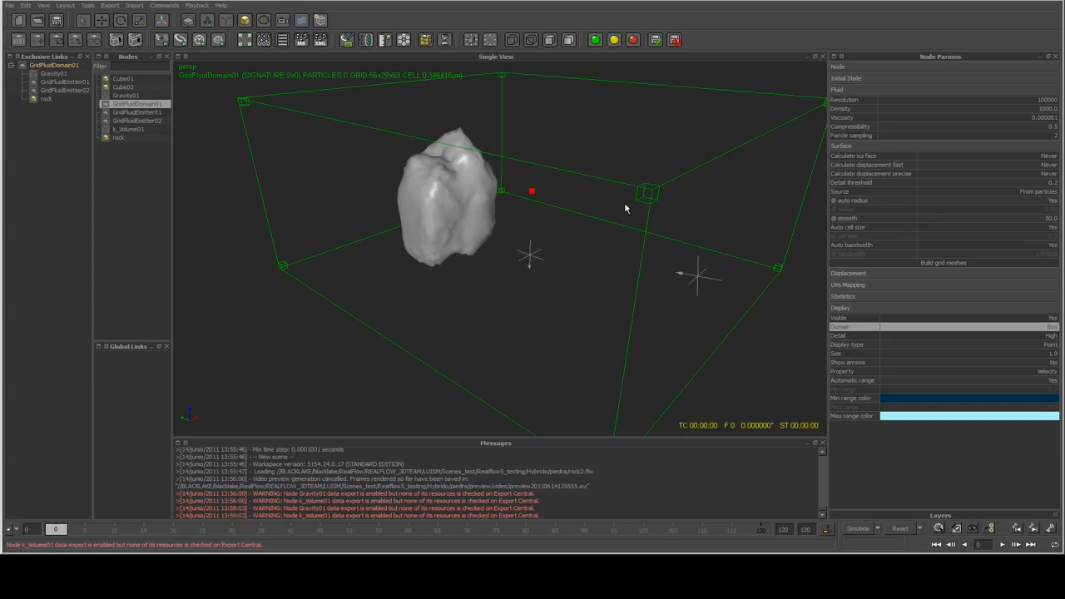
- Play the scene's preview video in the movie player and close the player
left_click_drag(626, 208, 500, 196, "alt")
left_click(198, 5)
left_click(211, 40)
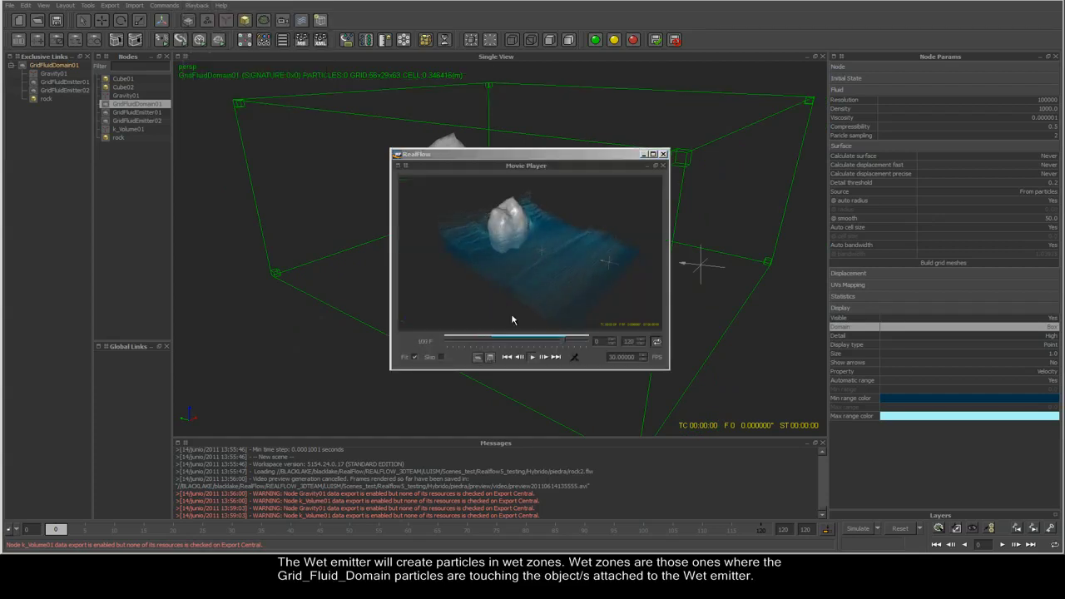
left_click(532, 357)
mouse_move(566, 344)
left_mouse_down()
mouse_move(452, 345)
mouse_move(566, 345)
left_mouse_up()
key("Escape")
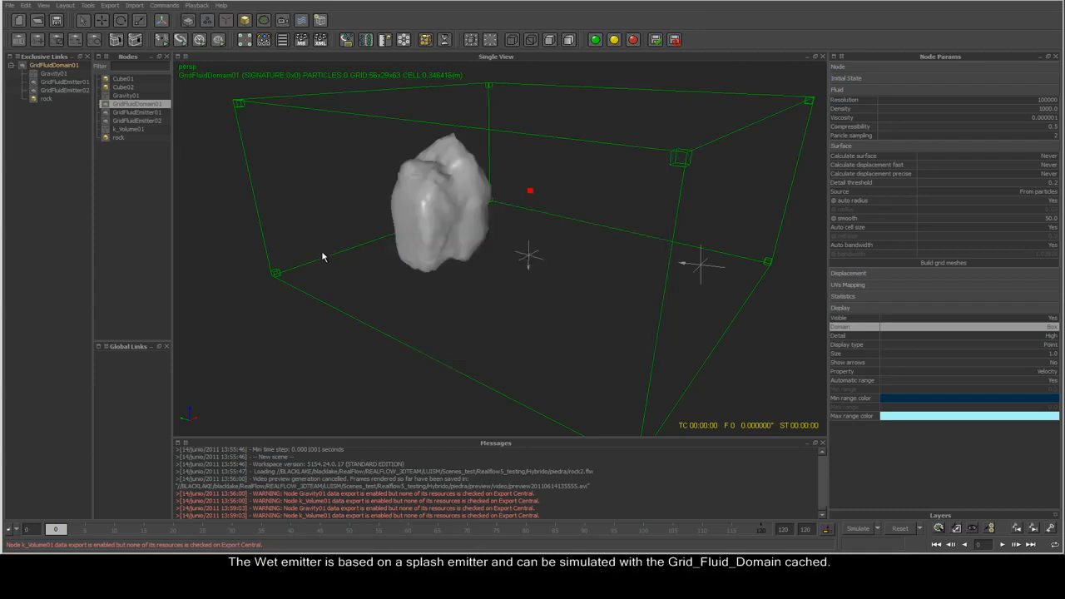
- Add a grid fluid Wet emitter and move it from the global links to the exclusive links of GridFluidDomain01
left_click(188, 20)
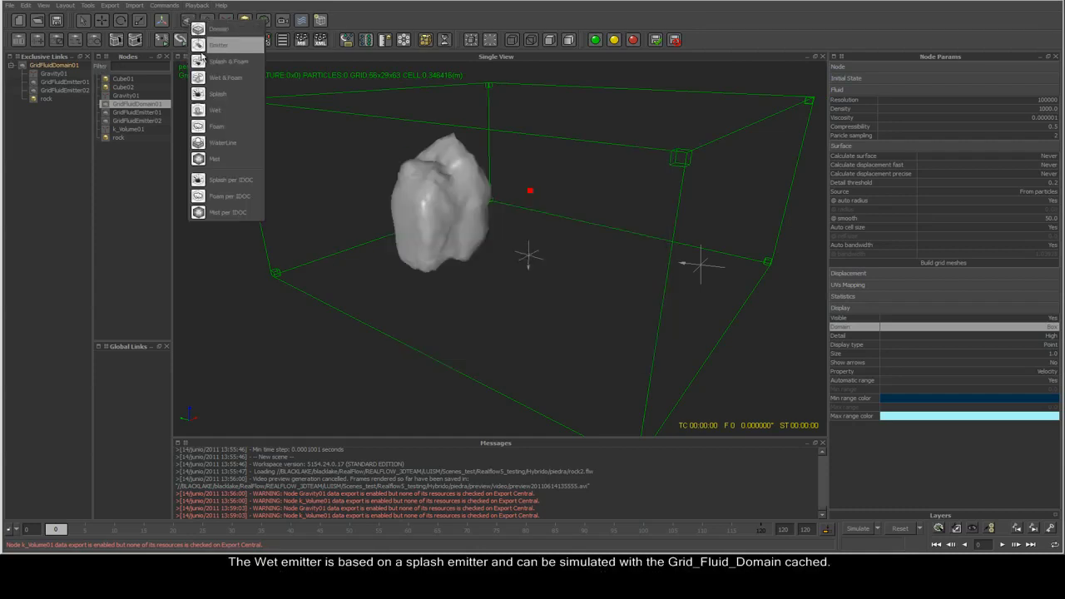
left_click(228, 114)
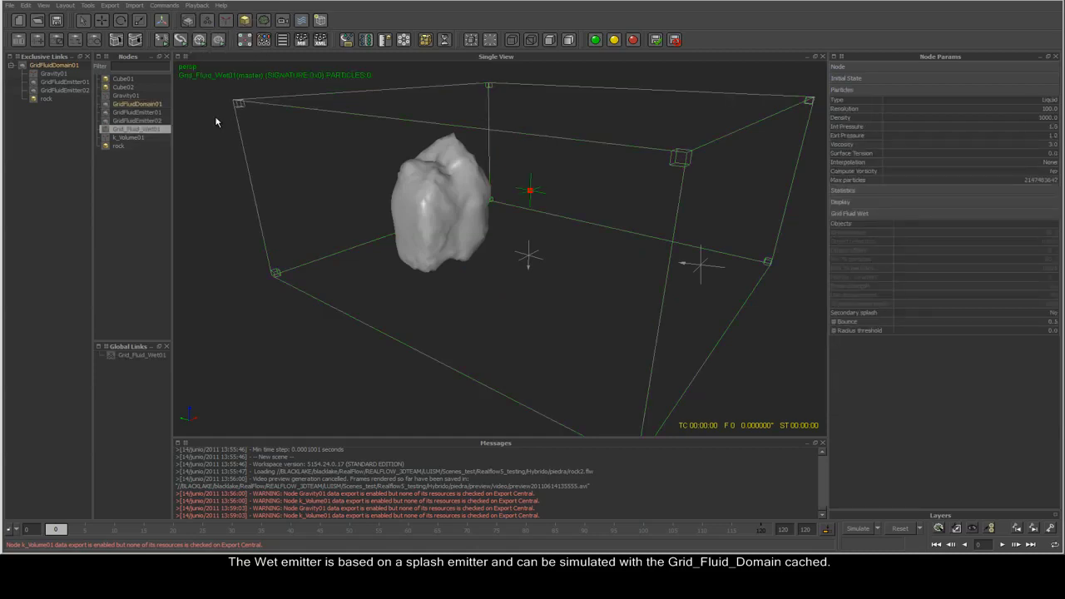
left_click(152, 130)
left_click(152, 130)
left_click(139, 356)
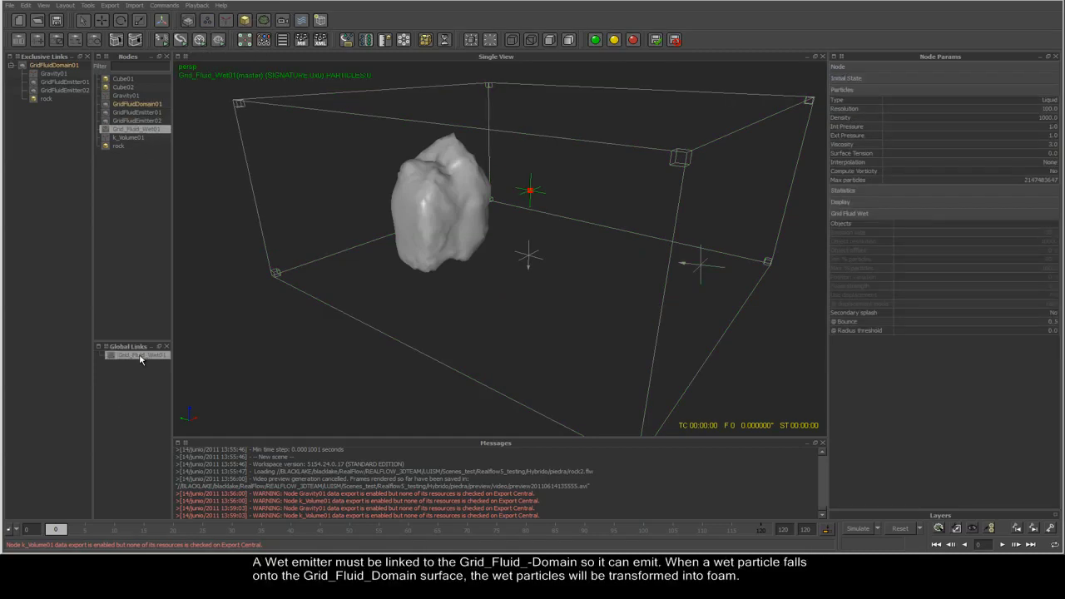
left_click_drag(137, 360, 70, 71)
left_click(75, 100)
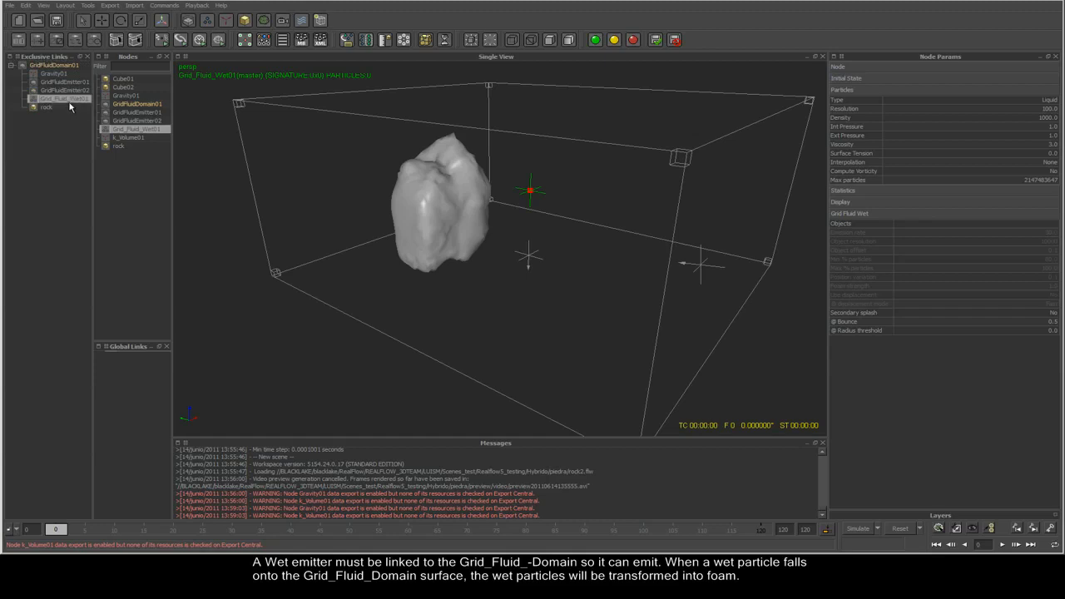
- Add Grid_Fluid_Wet01 as its own top-level entry in the exclusive links and link Gravity01 to it
left_click(144, 174)
left_click(138, 133)
left_click_drag(138, 133, 60, 156)
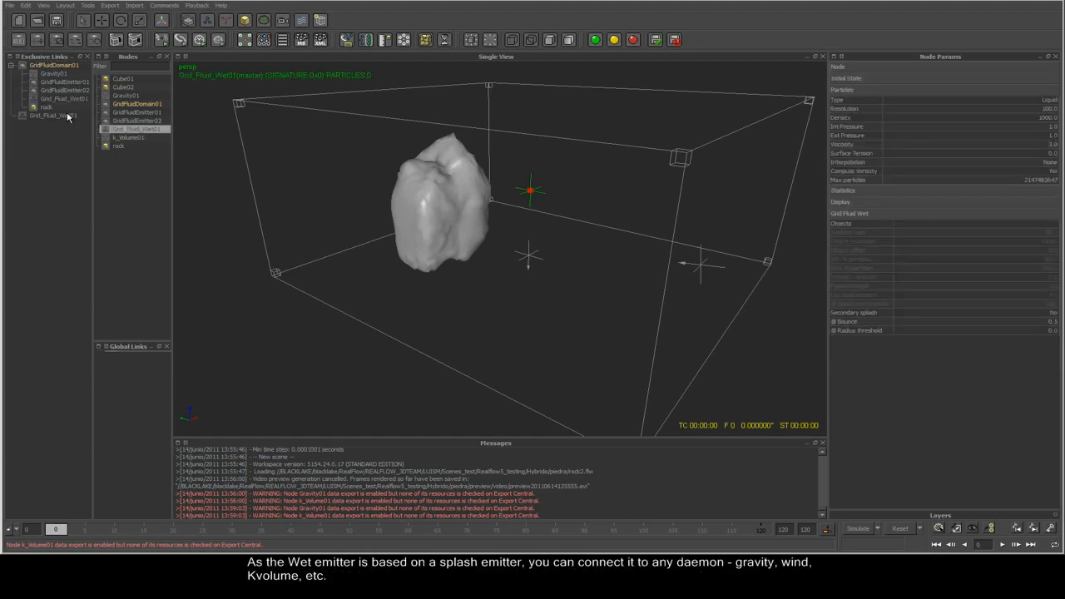
left_click(67, 116)
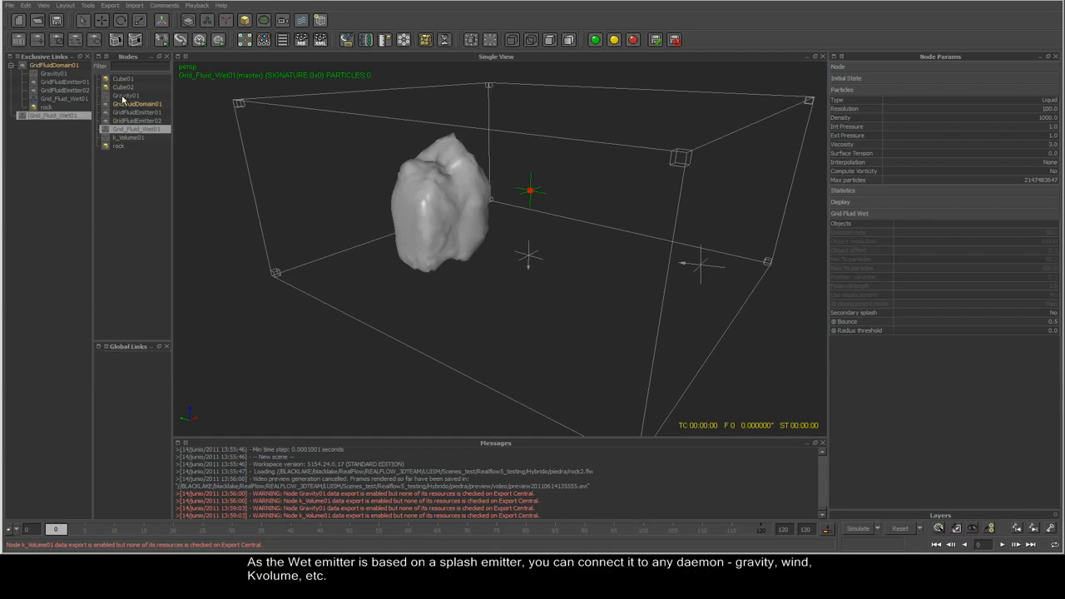
left_click(123, 96)
left_click_drag(123, 98, 67, 118)
left_click(11, 116)
- Link the k_Volume01 daemon to the Grid_Fluid_Wet01 entry in the exclusive links
left_click(125, 139)
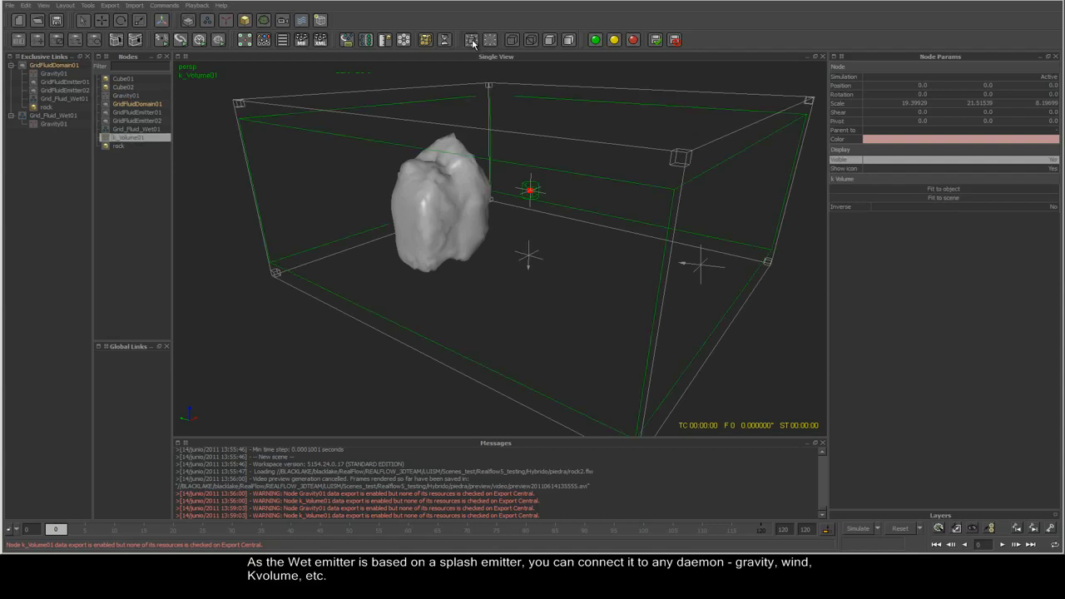
mouse_move(528, 197)
left_mouse_down("alt")
mouse_move(535, 214)
mouse_move(605, 214)
mouse_move(510, 209)
mouse_move(520, 213)
left_mouse_up("alt")
left_click_drag(129, 138, 57, 118)
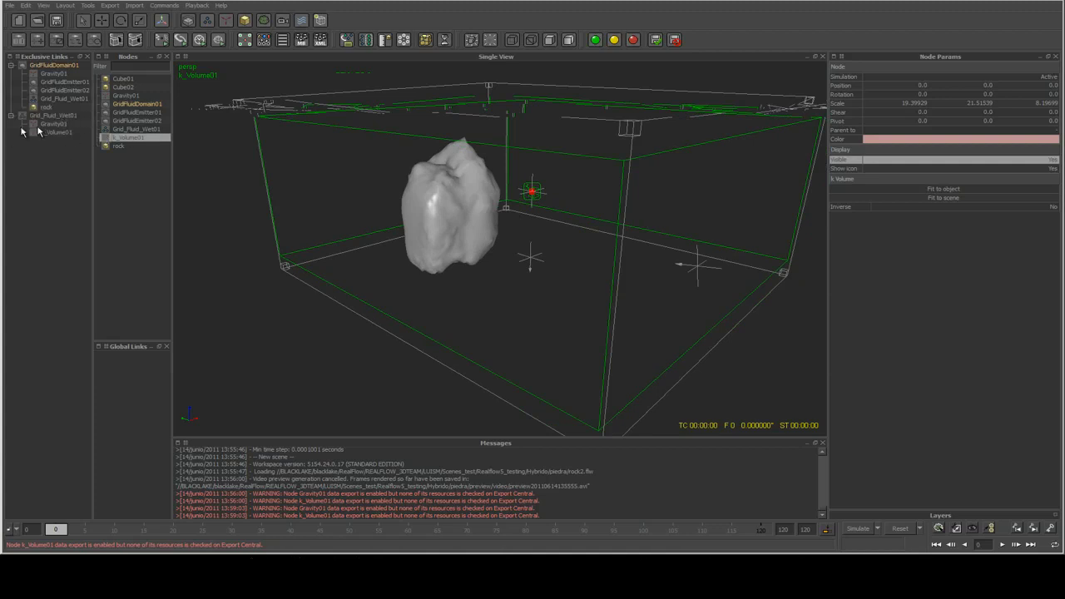
- Assign the rock as the object of the Grid_Fluid_Wet01 emitter
left_click_drag(265, 208, 289, 208, "alt")
left_click(153, 130)
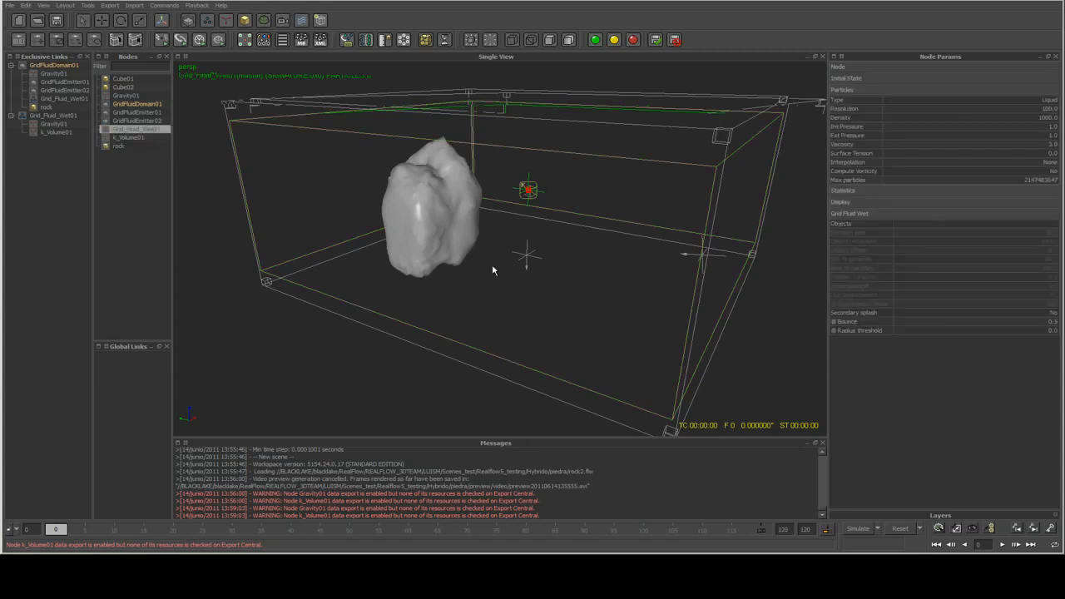
left_click(1039, 226)
left_click(481, 223)
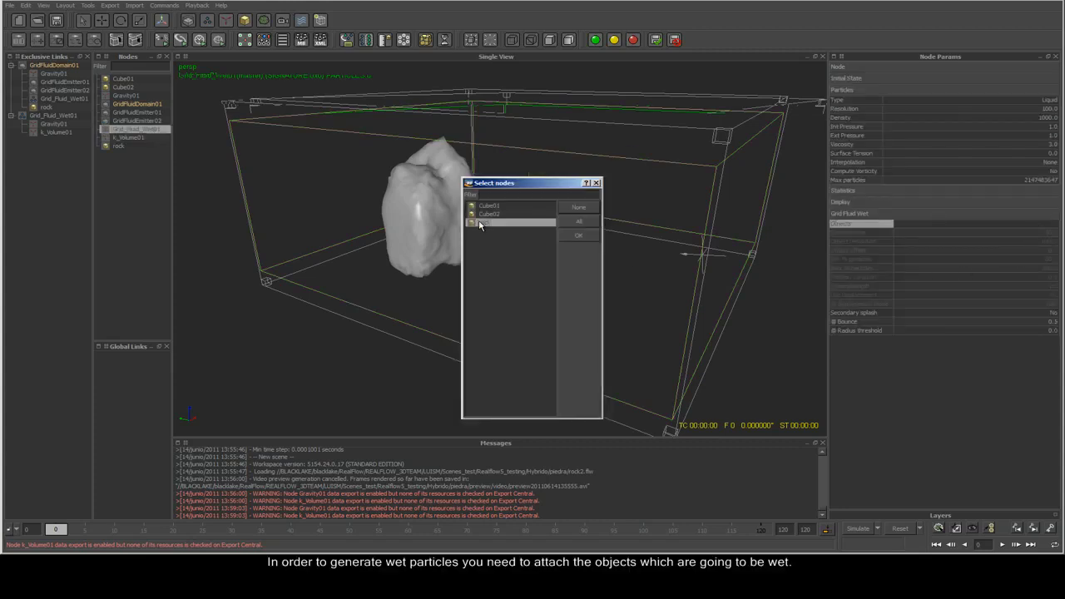
left_click(580, 237)
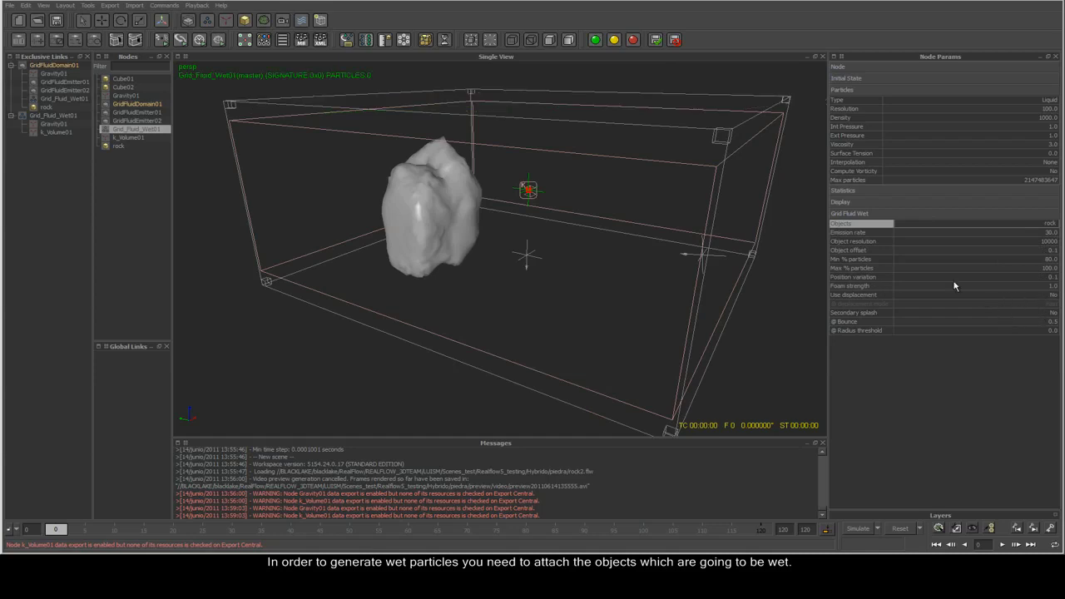
mouse_move(475, 225)
left_mouse_down("alt")
mouse_move(492, 221)
mouse_move(468, 225)
left_mouse_up("alt")
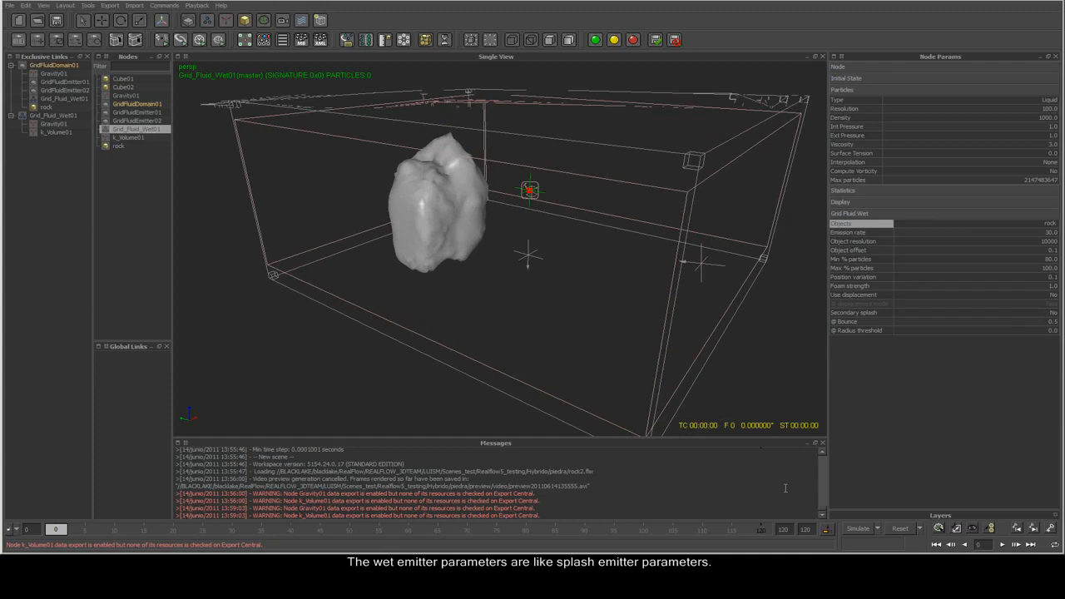
- Simulate the scene with the wet emitter and examine the wet particles around the rock at frame 90
left_click(859, 530)
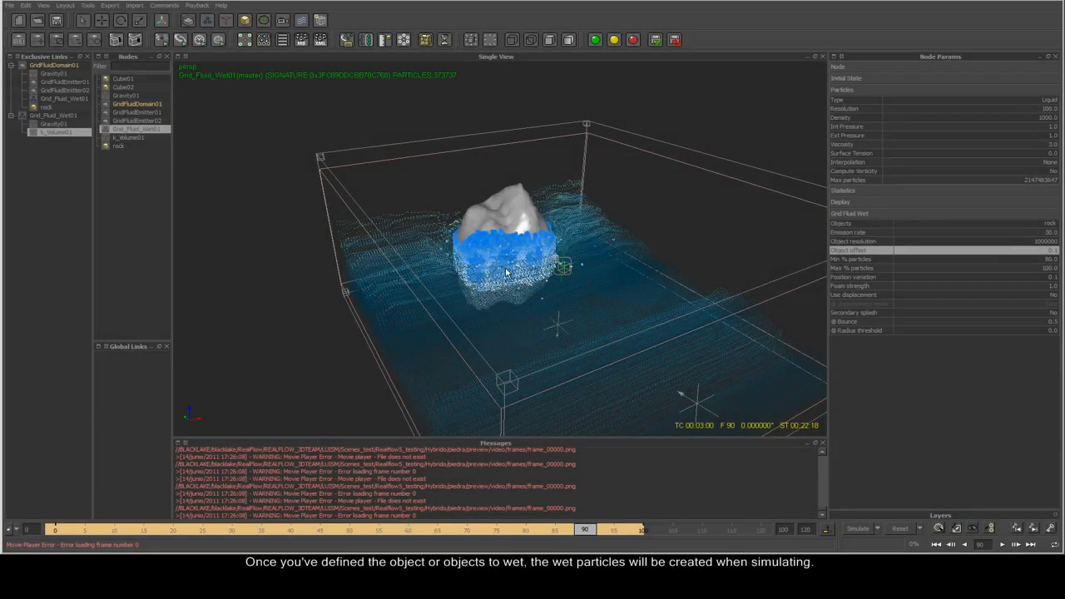
mouse_move(513, 274)
left_mouse_down("alt")
mouse_move(538, 275)
mouse_move(508, 264)
left_mouse_up("alt")
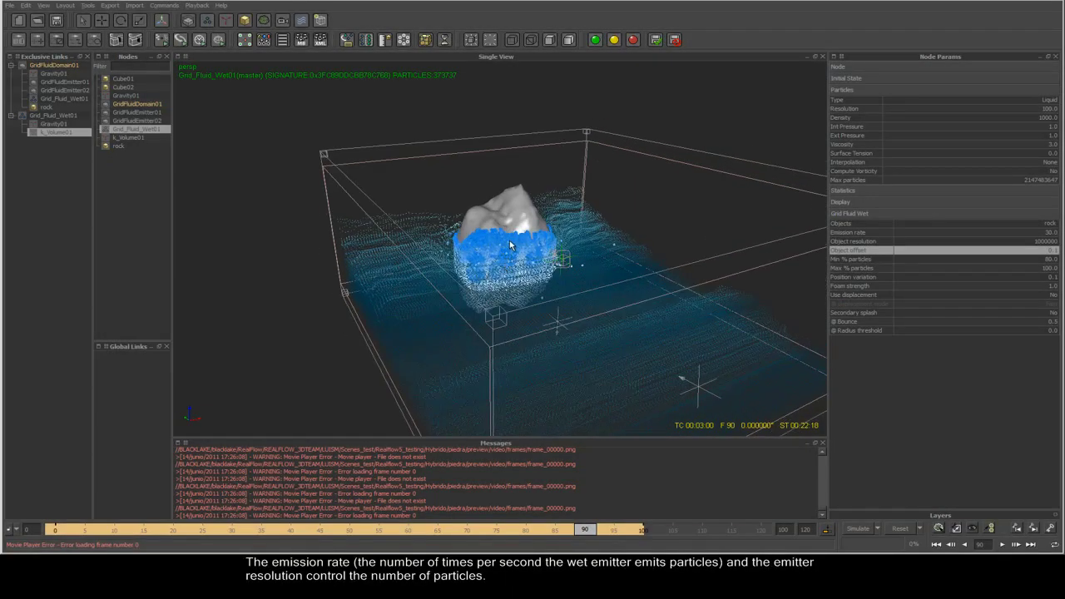
scroll(511, 245, "up", 3)
scroll(510, 245, "up", 3)
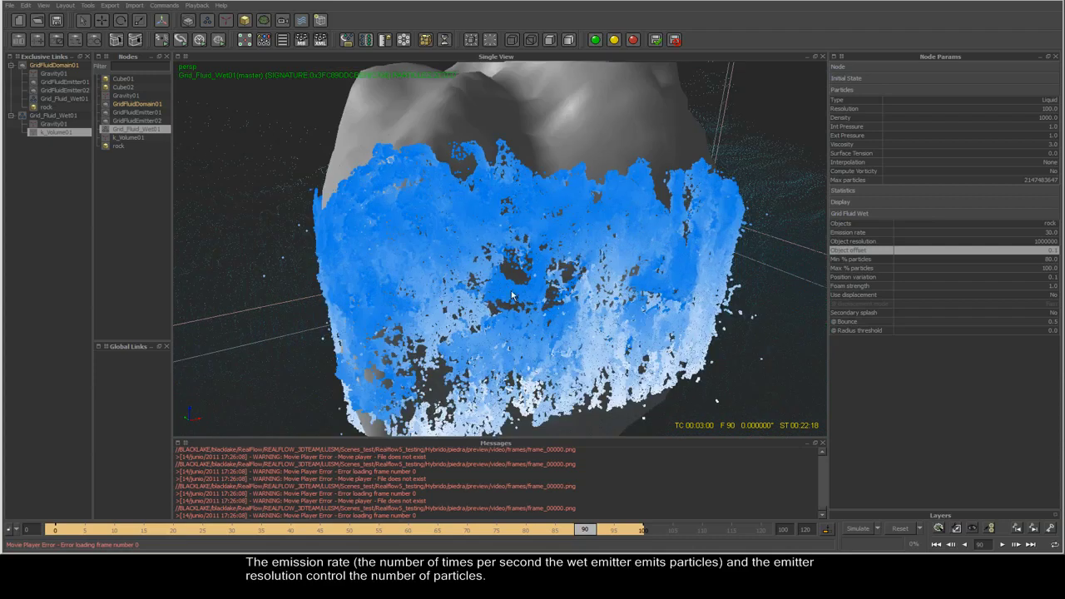
scroll(506, 255, "down", 4)
left_click_drag(506, 256, 527, 263, "alt")
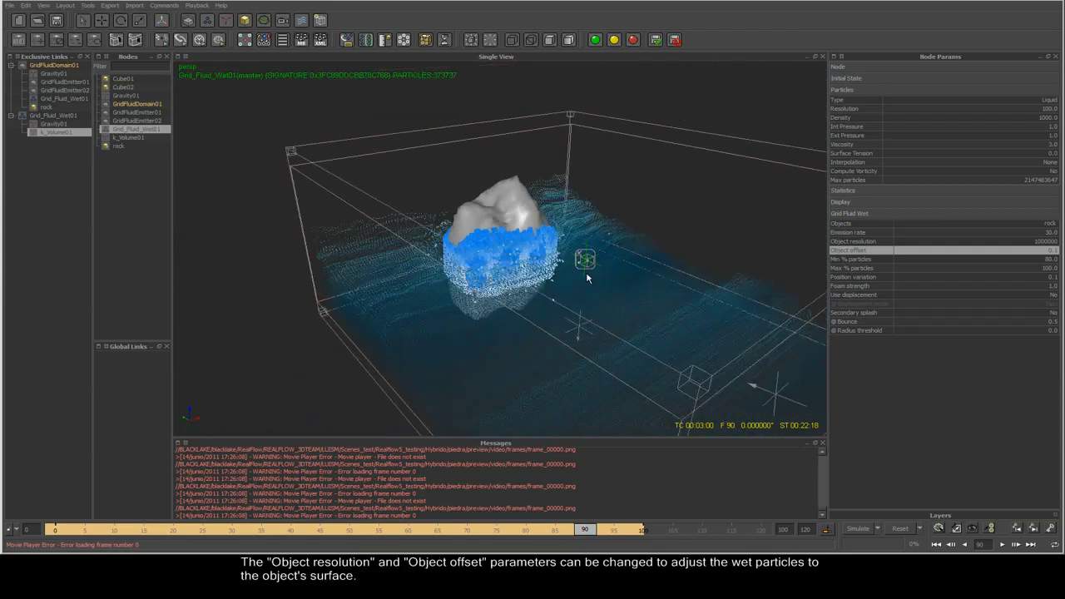